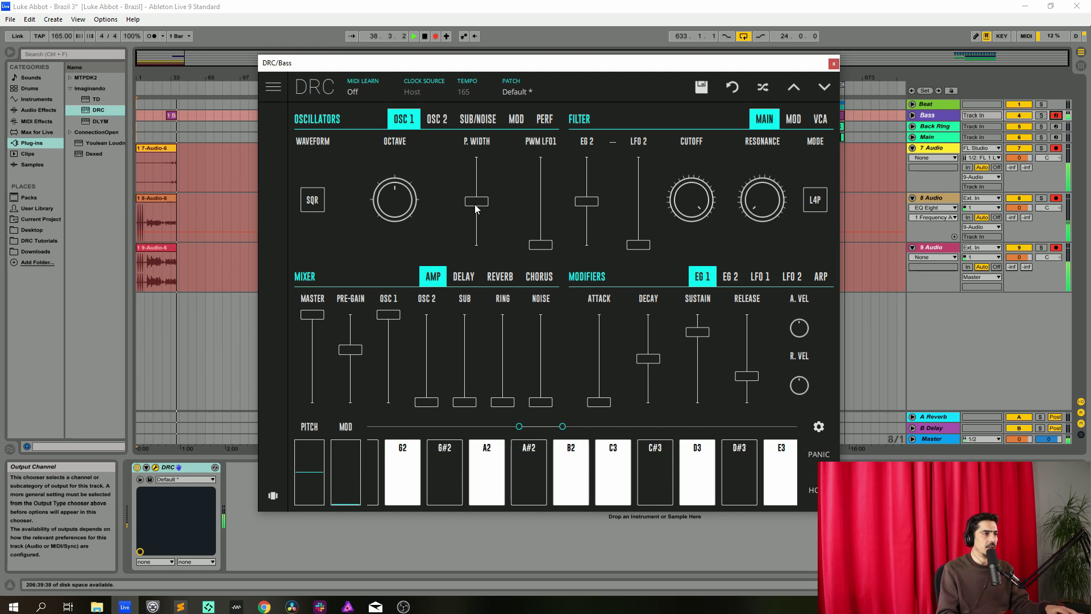
# - Lower oscillator 1's pulse width slightly and raise the mixer pre-gain in the Bass patch
pyautogui.moveTo(475, 202); pyautogui.dragTo(478, 215)
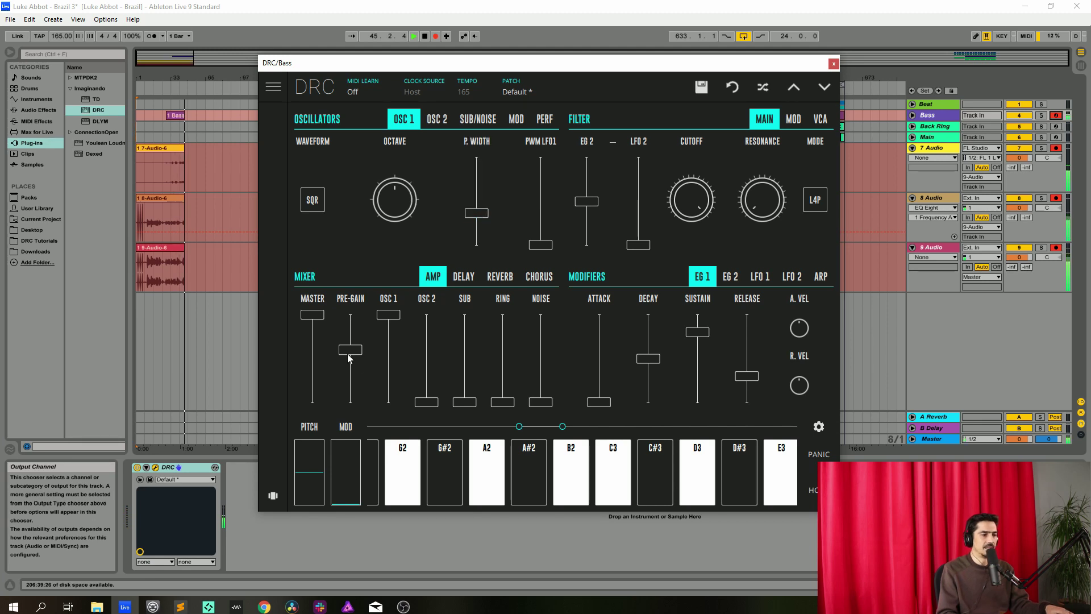
pyautogui.moveTo(348, 357); pyautogui.dragTo(362, 343)
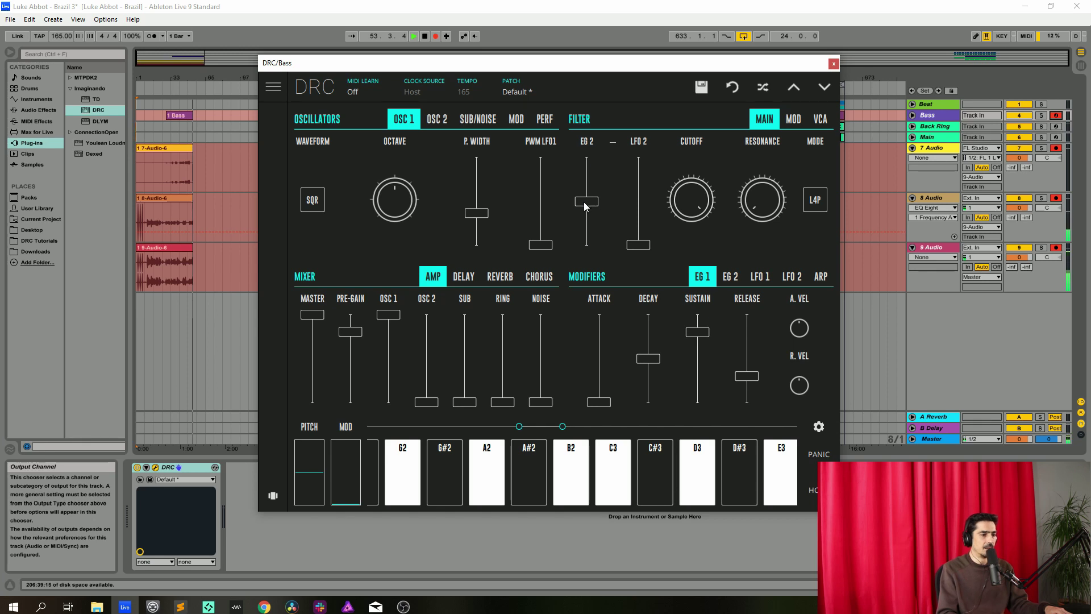
# - Shape the Bass patch's main filter by raising the EG 2 amount and adjusting cutoff and resonance
pyautogui.moveTo(586, 206); pyautogui.dragTo(622, 188)
pyautogui.moveTo(684, 200); pyautogui.dragTo(692, 264)
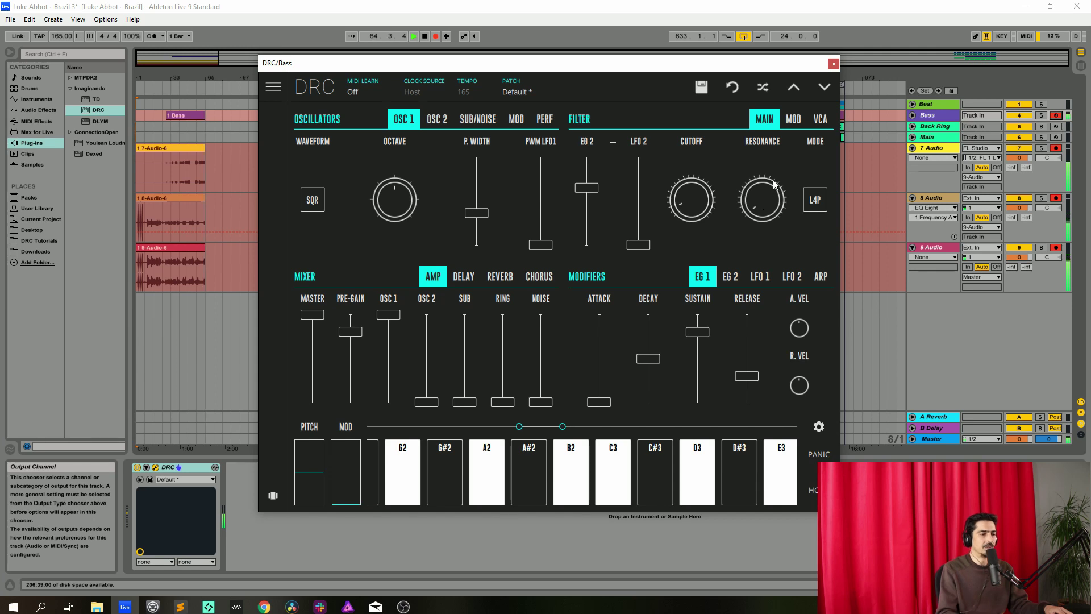
pyautogui.moveTo(765, 191); pyautogui.dragTo(744, 171)
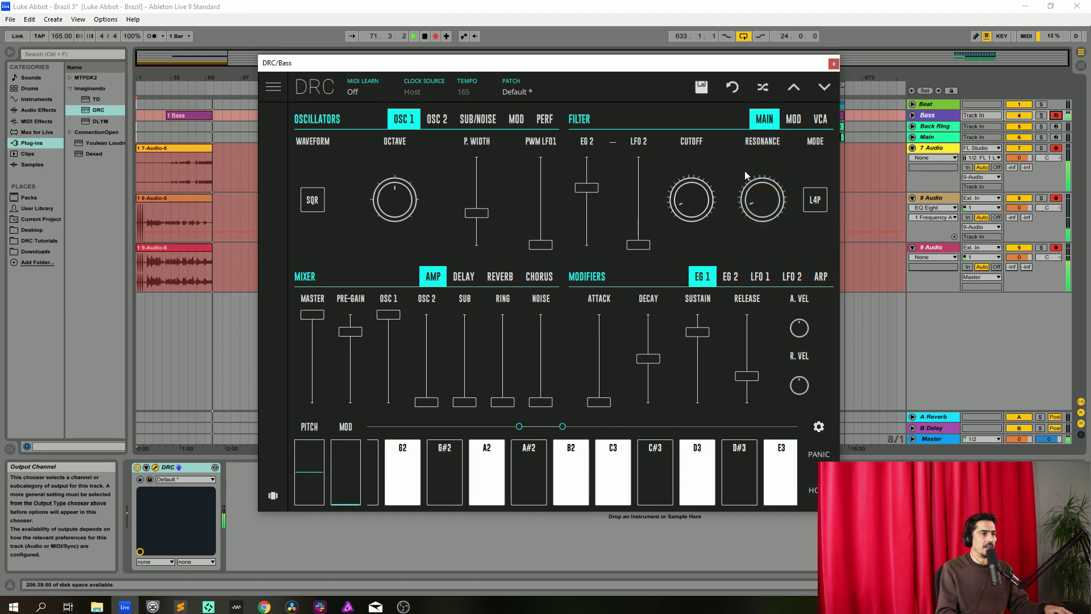
# - Raise the VCA keyboard amount slightly above centre and return to the main filter settings
pyautogui.click(821, 119)
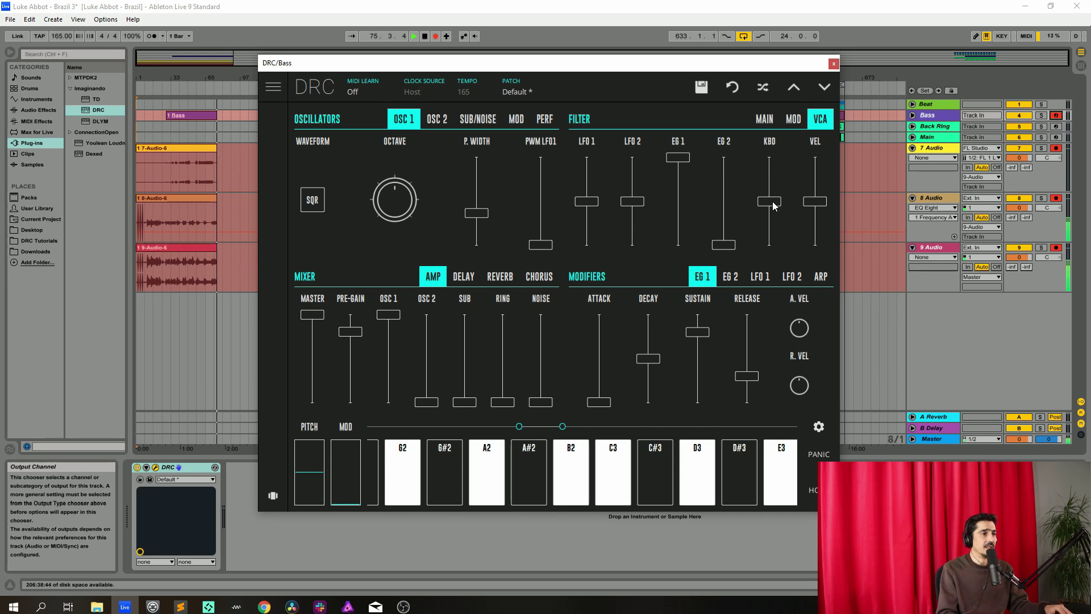
pyautogui.moveTo(773, 206); pyautogui.dragTo(779, 197)
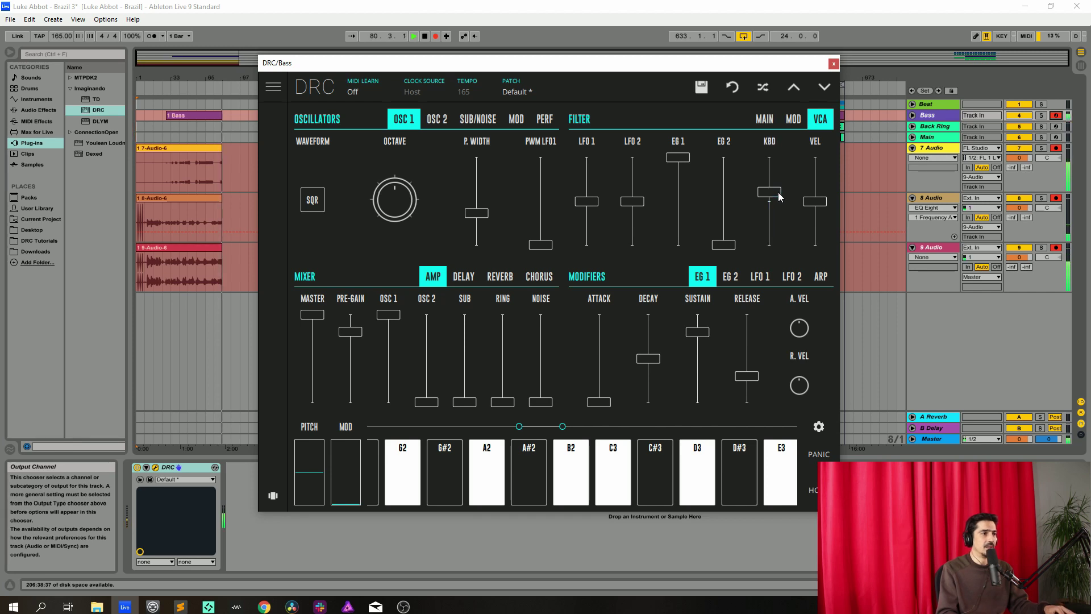
pyautogui.click(793, 120)
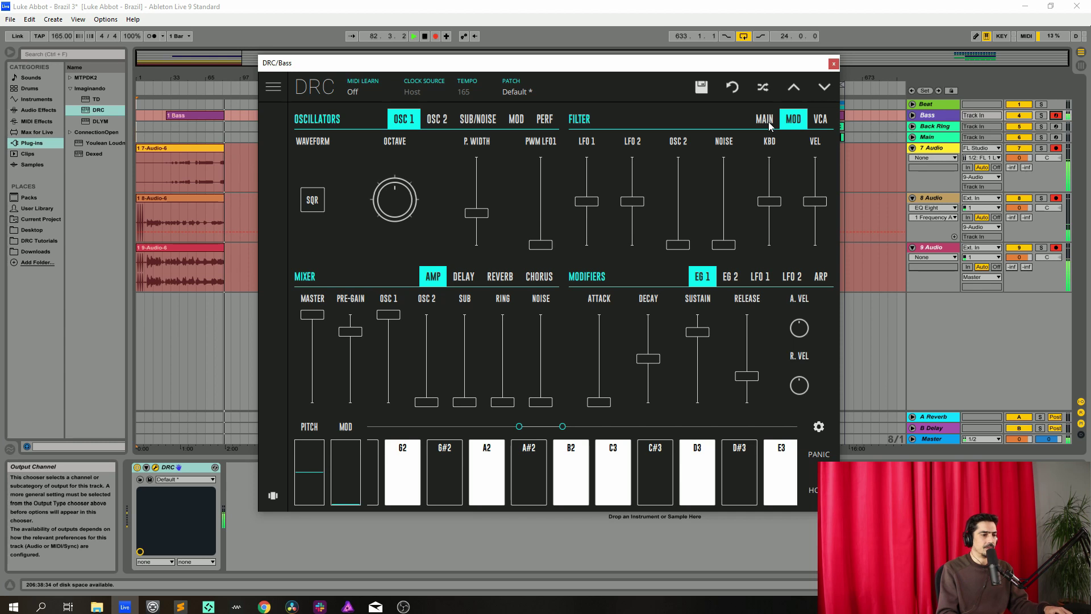
pyautogui.click(770, 125)
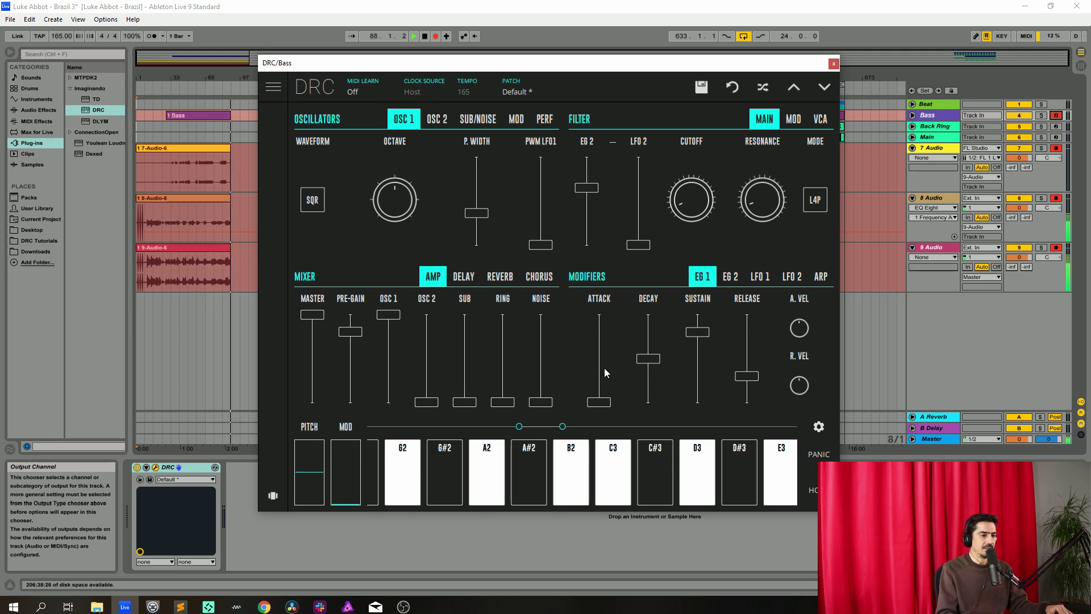
# - Fine-tune the Bass patch's EG 1 envelope with decay at about 0.5, slightly lower sustain and a small release adjustment
pyautogui.moveTo(653, 365); pyautogui.dragTo(660, 364)
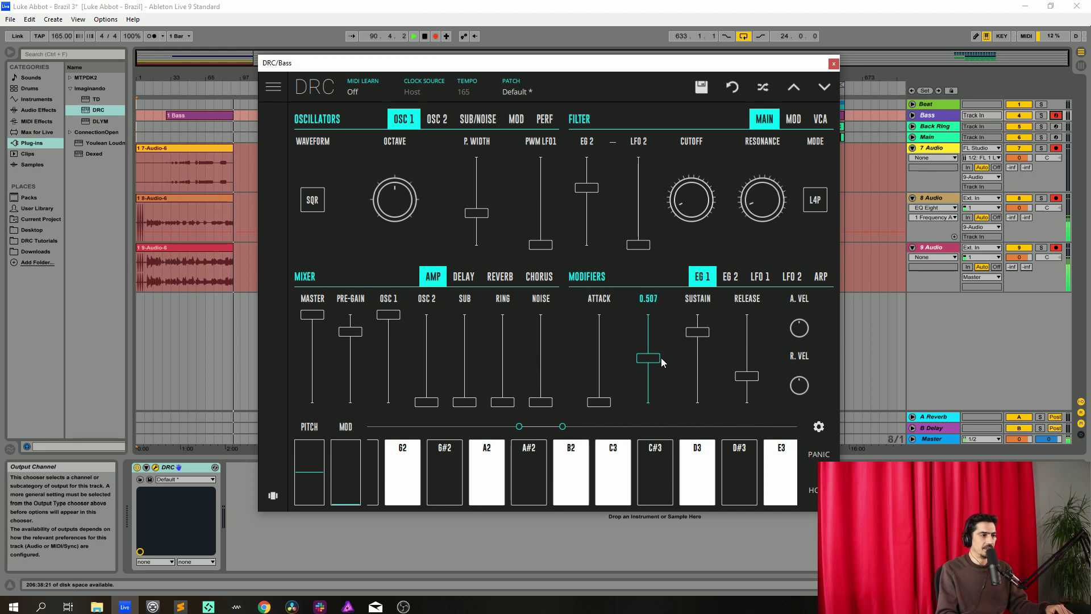
pyautogui.moveTo(665, 359); pyautogui.dragTo(665, 359)
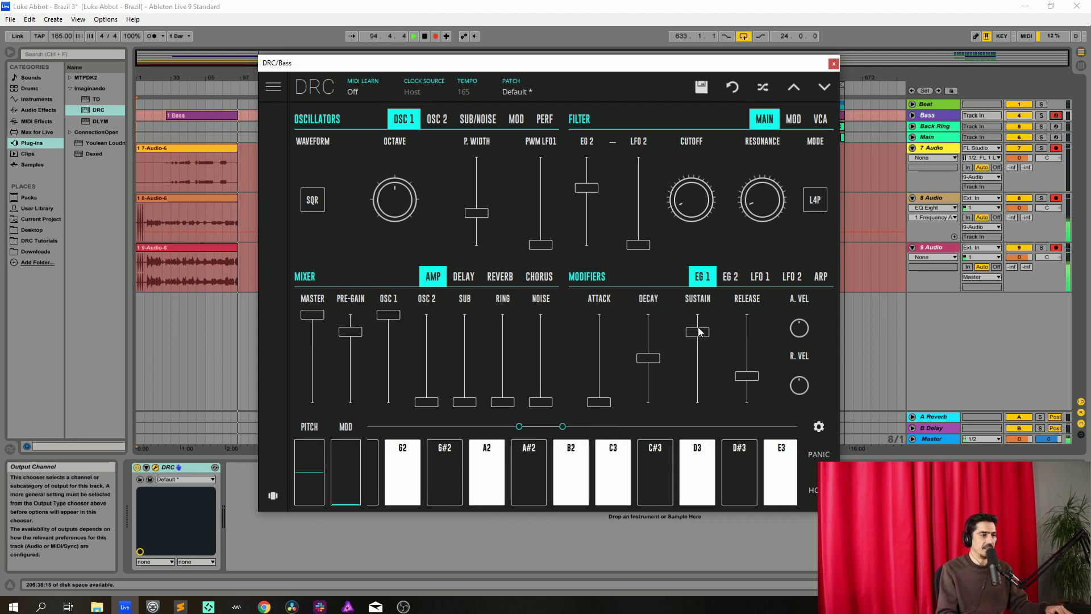
pyautogui.moveTo(699, 334); pyautogui.dragTo(703, 337)
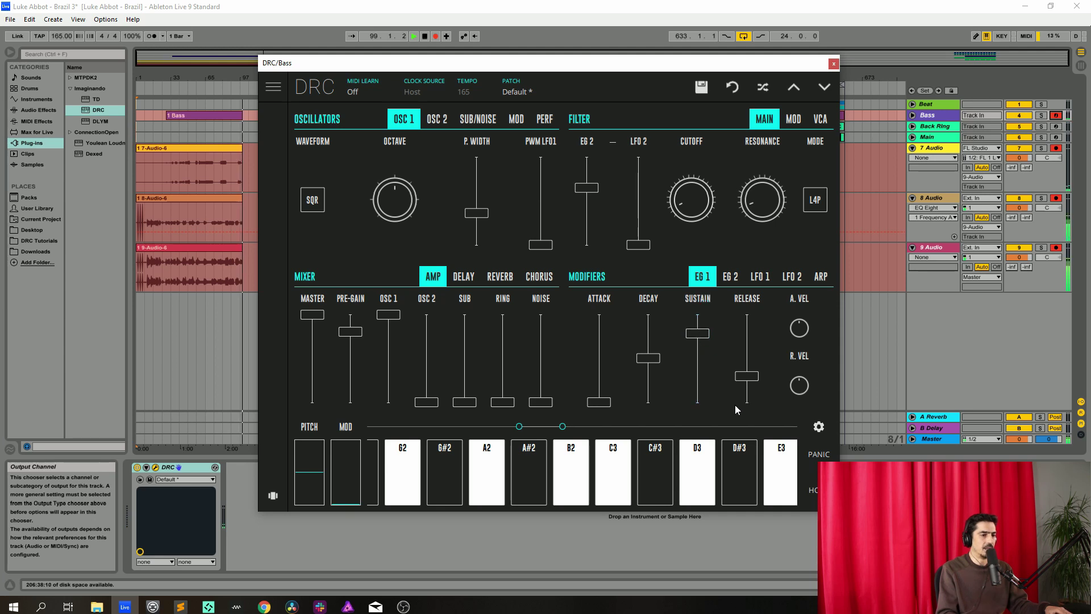
pyautogui.moveTo(748, 379); pyautogui.dragTo(748, 381)
# - Fine-tune the Bass patch's EG 2 envelope by lengthening the decay slightly and adjusting the sustain
pyautogui.click(738, 277)
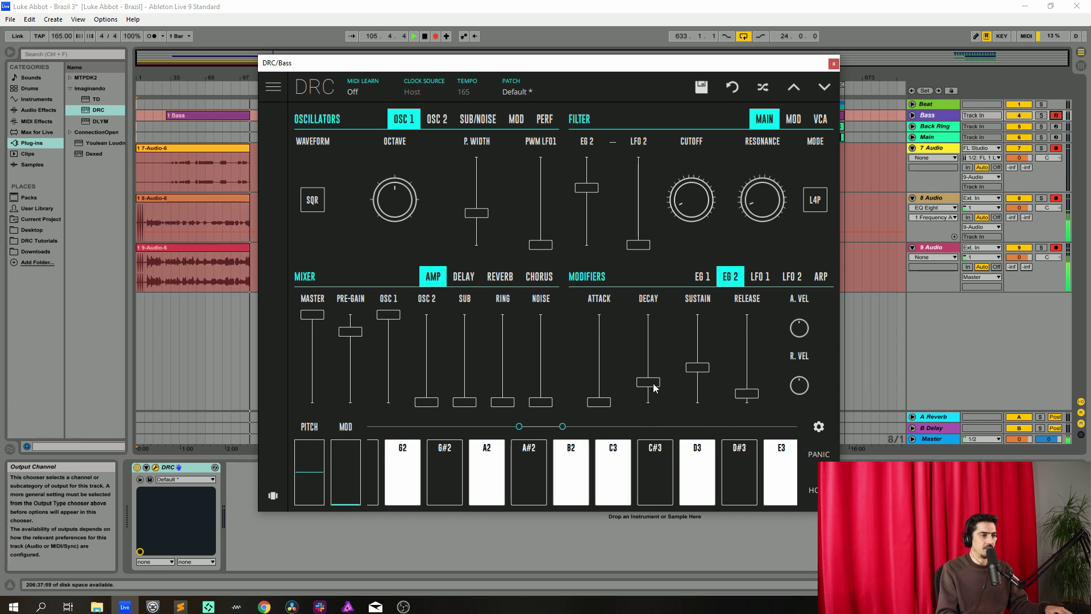
pyautogui.moveTo(655, 388); pyautogui.dragTo(659, 386)
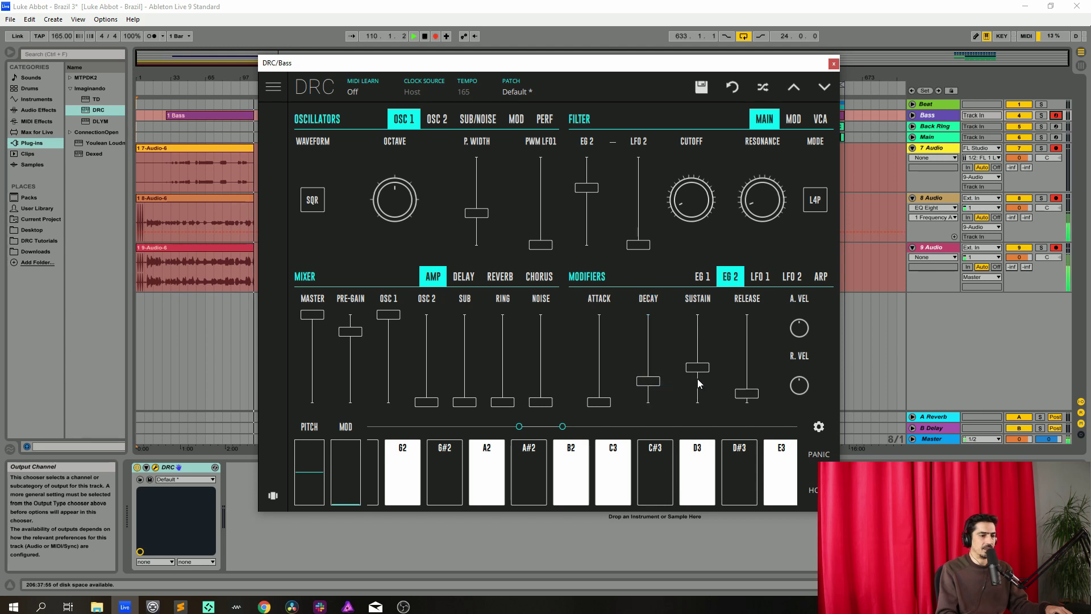
pyautogui.moveTo(697, 369); pyautogui.dragTo(704, 372)
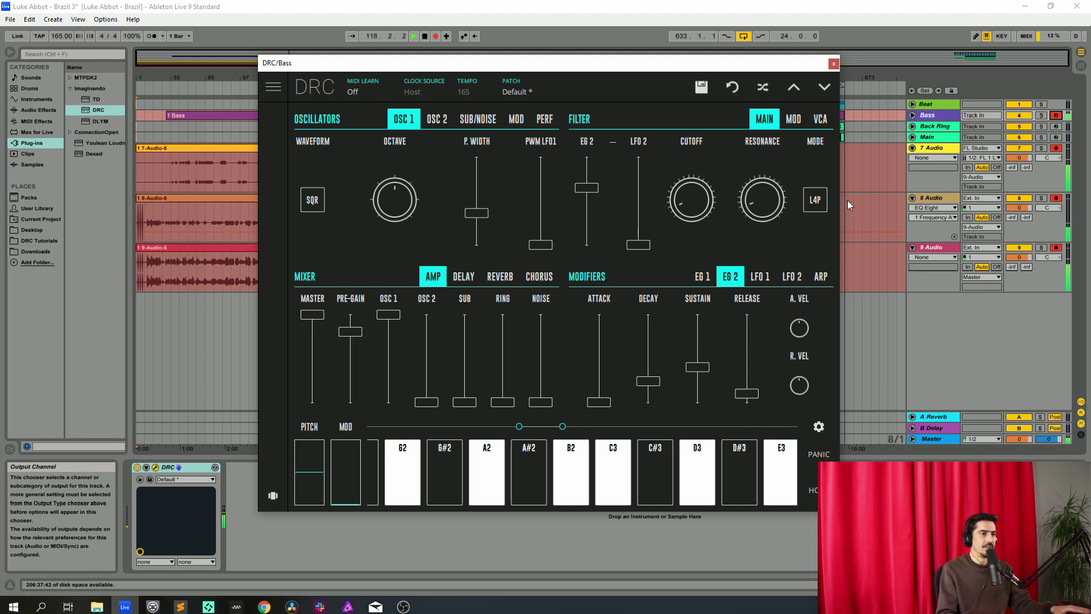
# - Select and arm the Back Ring track, and open its DRC plug-in window
pyautogui.click(941, 127)
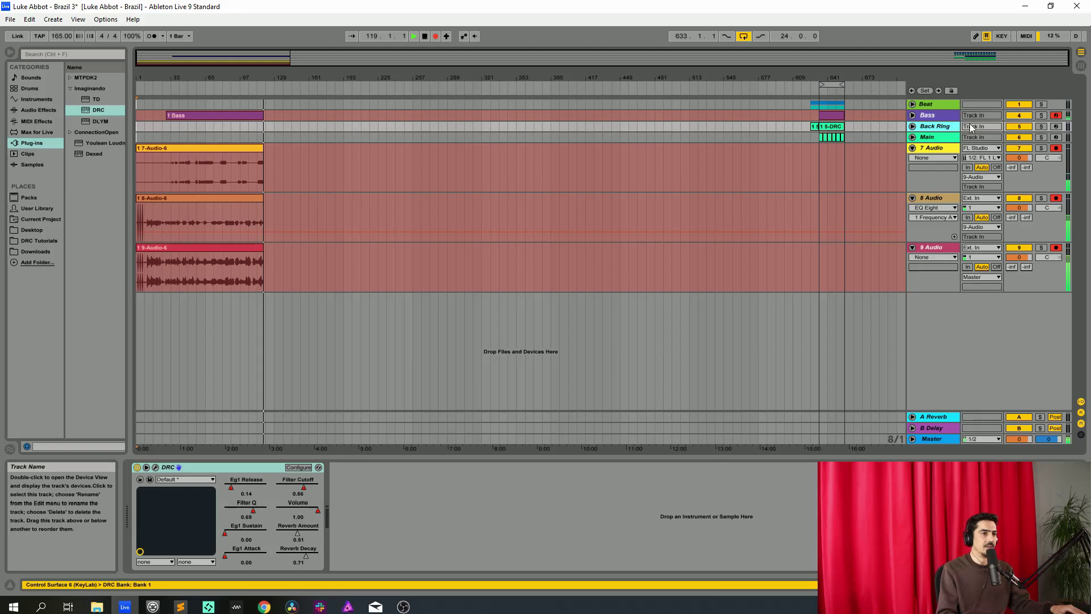
pyautogui.click(1055, 127)
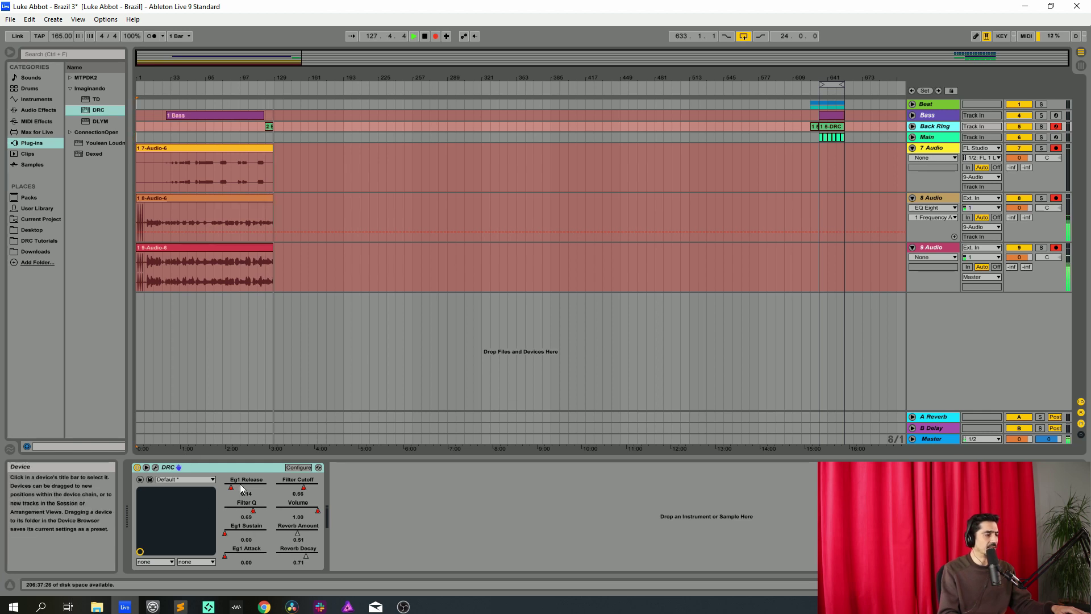
pyautogui.click(155, 467)
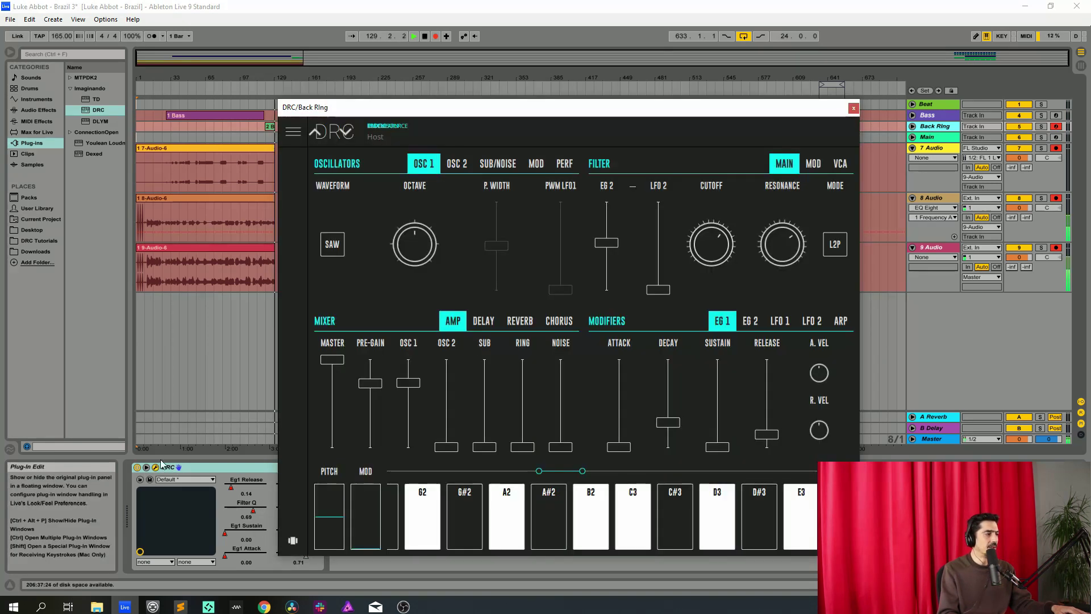
# - Load the factory Default patch in the Back Ring track's DRC
pyautogui.click(536, 135)
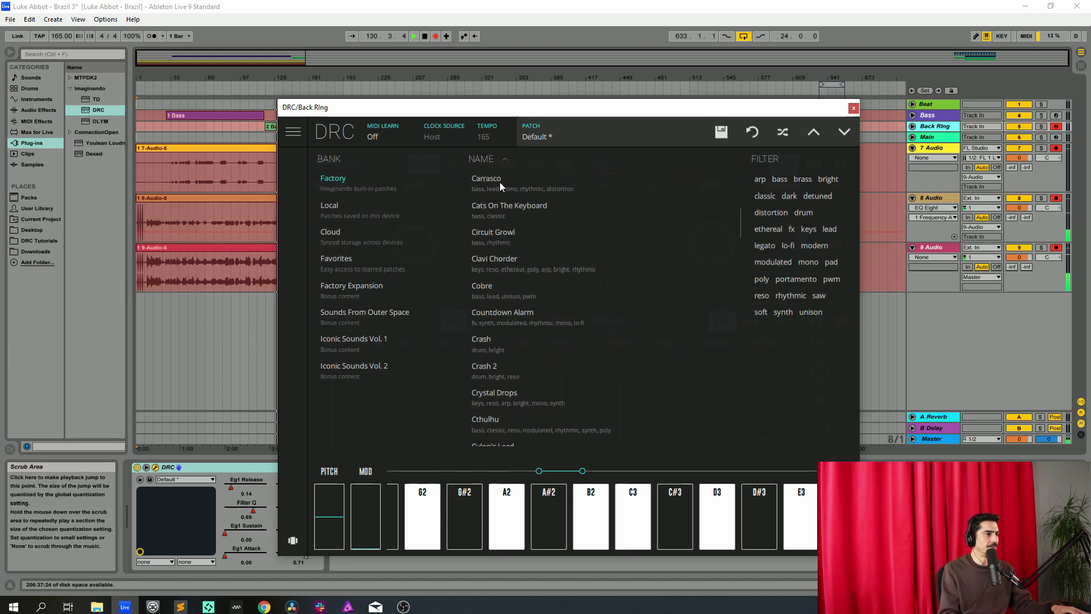
pyautogui.click(500, 182)
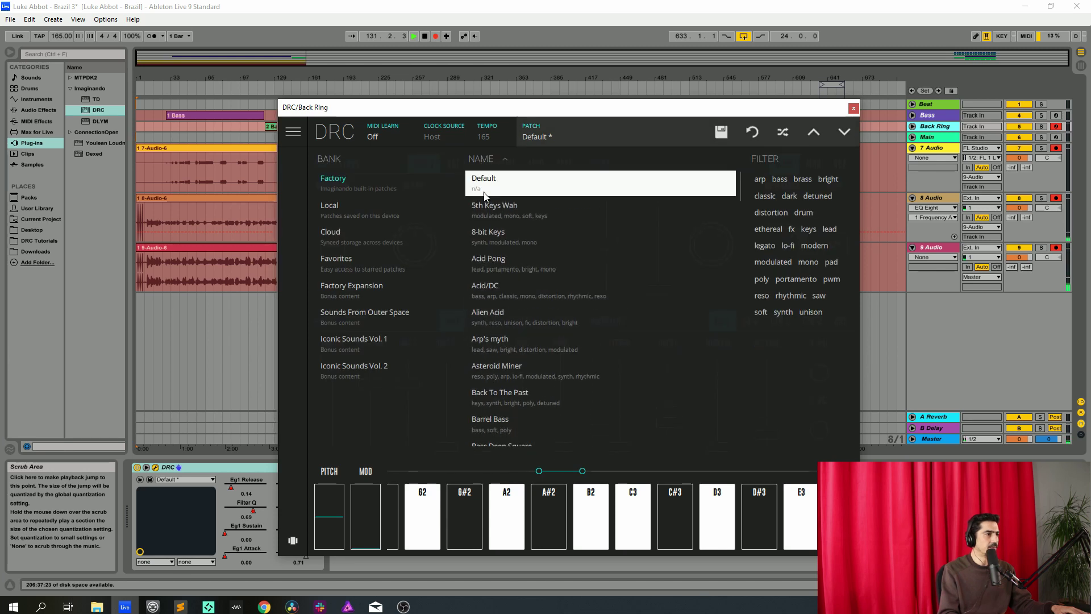
pyautogui.click(598, 143)
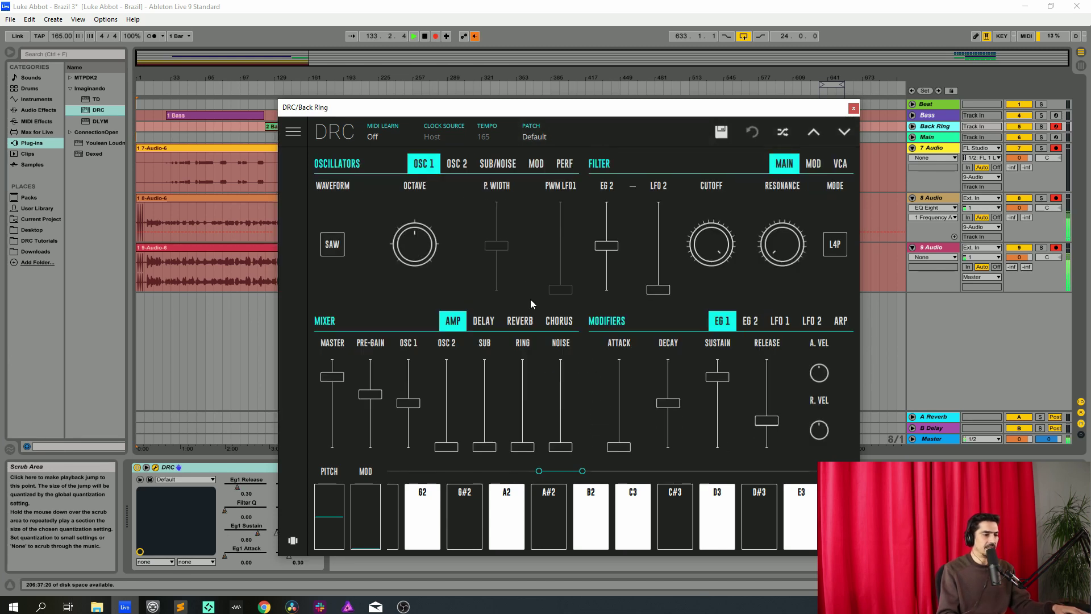
# - Balance the mixer with a lower master level, a higher pre-gain and oscillator 1 at about 0.73
pyautogui.click(331, 378)
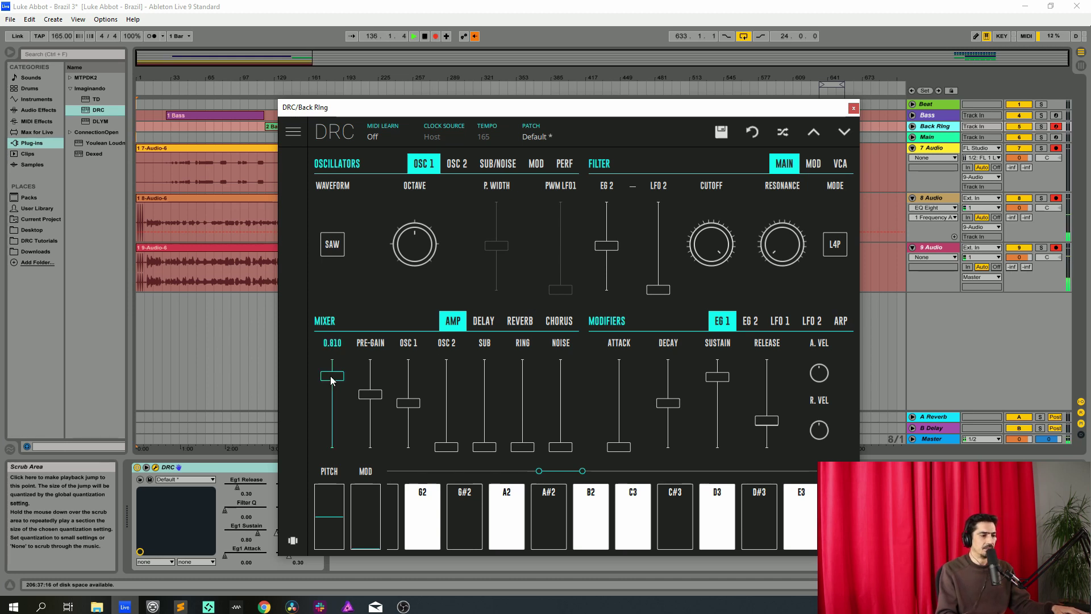
pyautogui.moveTo(333, 380); pyautogui.dragTo(332, 393)
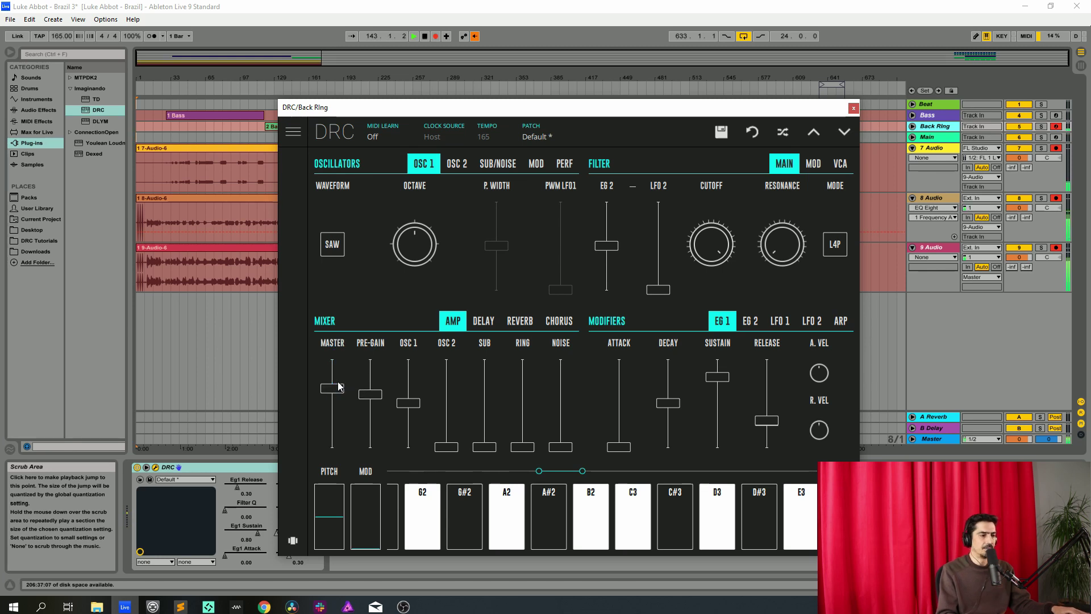
pyautogui.moveTo(376, 399); pyautogui.dragTo(423, 389)
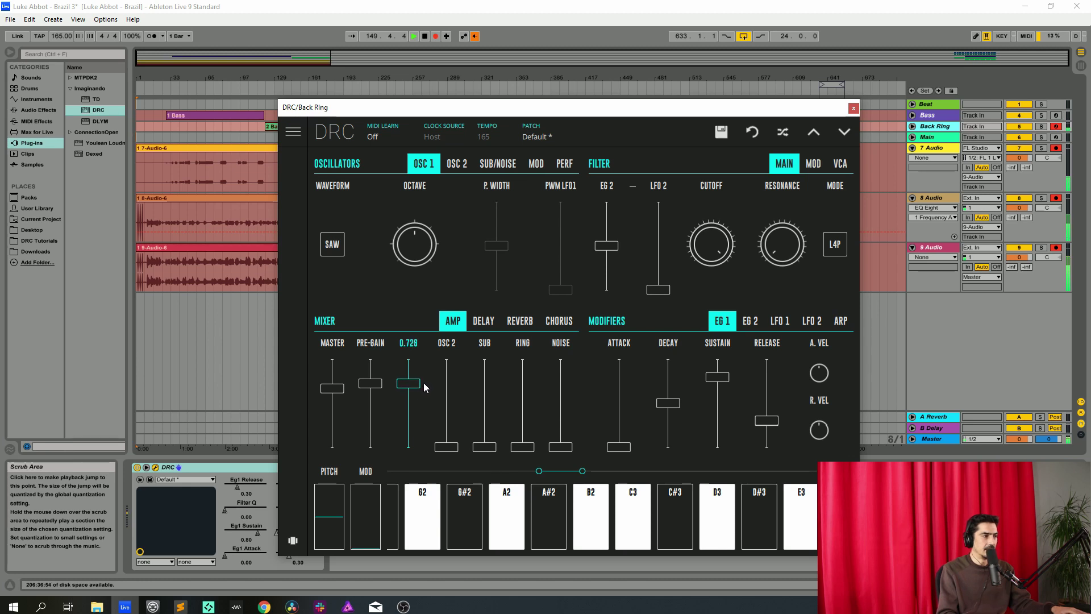
pyautogui.moveTo(423, 383); pyautogui.dragTo(421, 383)
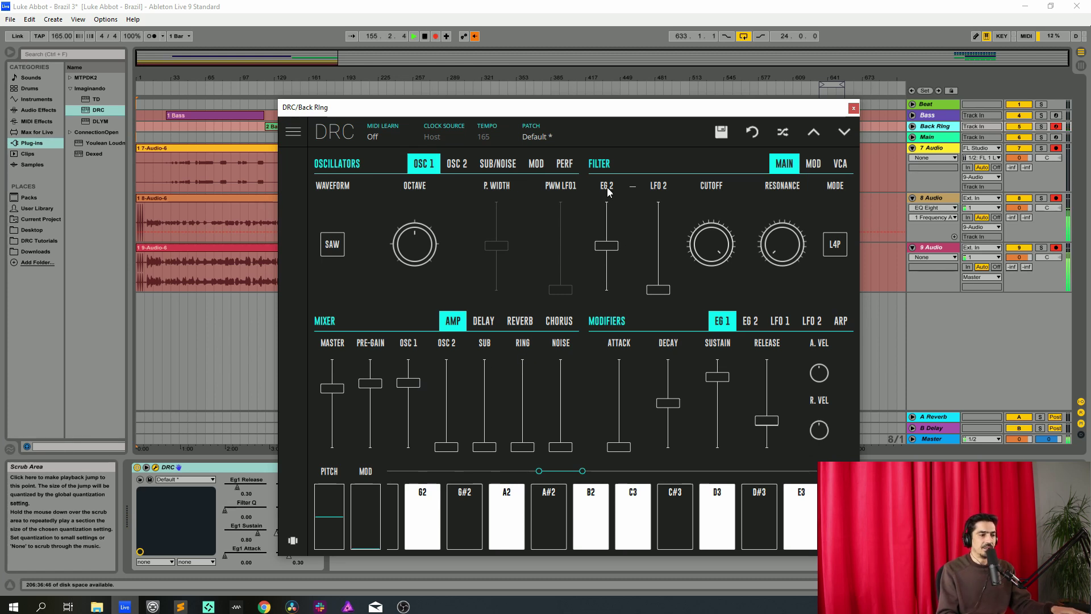
# - Set up the main filter with the EG 2 amount slightly above centre, L2P mode and a reduced cutoff
pyautogui.click(616, 248)
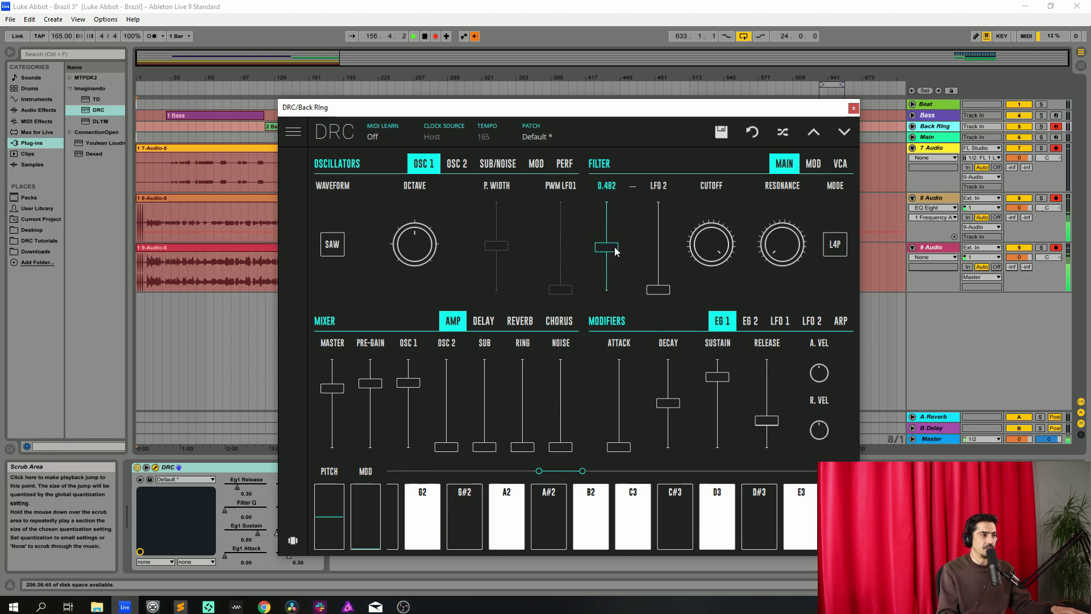
pyautogui.moveTo(619, 250); pyautogui.dragTo(631, 244)
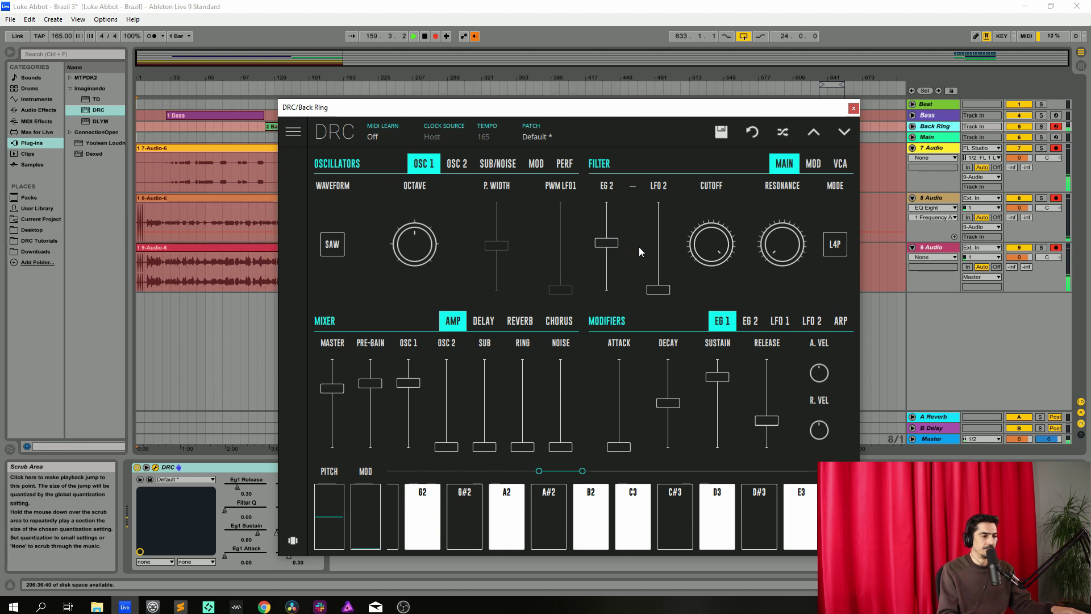
pyautogui.click(835, 245)
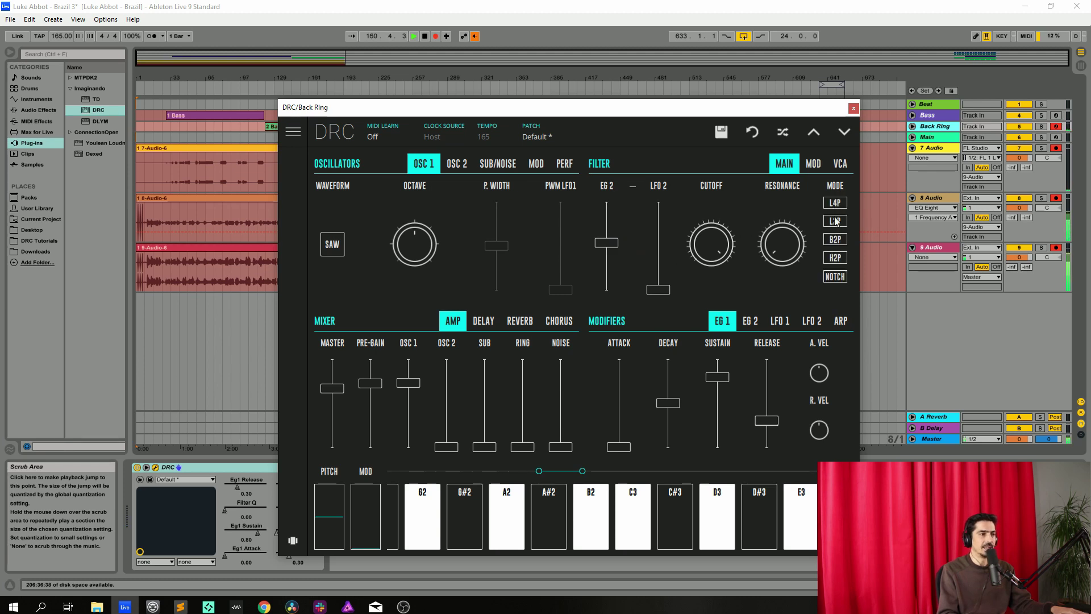
pyautogui.click(841, 222)
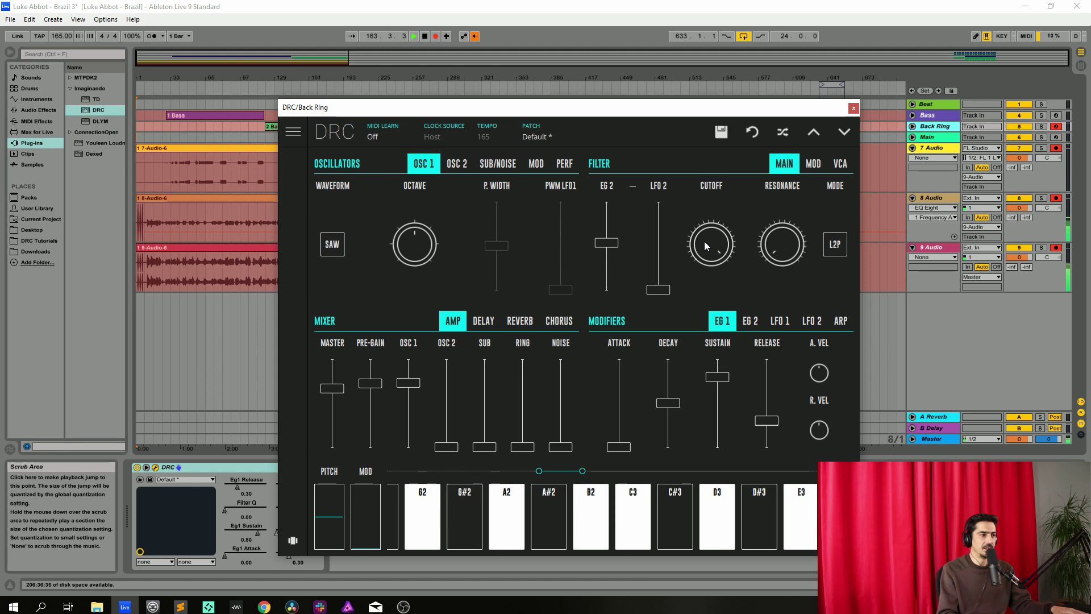
pyautogui.moveTo(704, 241); pyautogui.dragTo(722, 345)
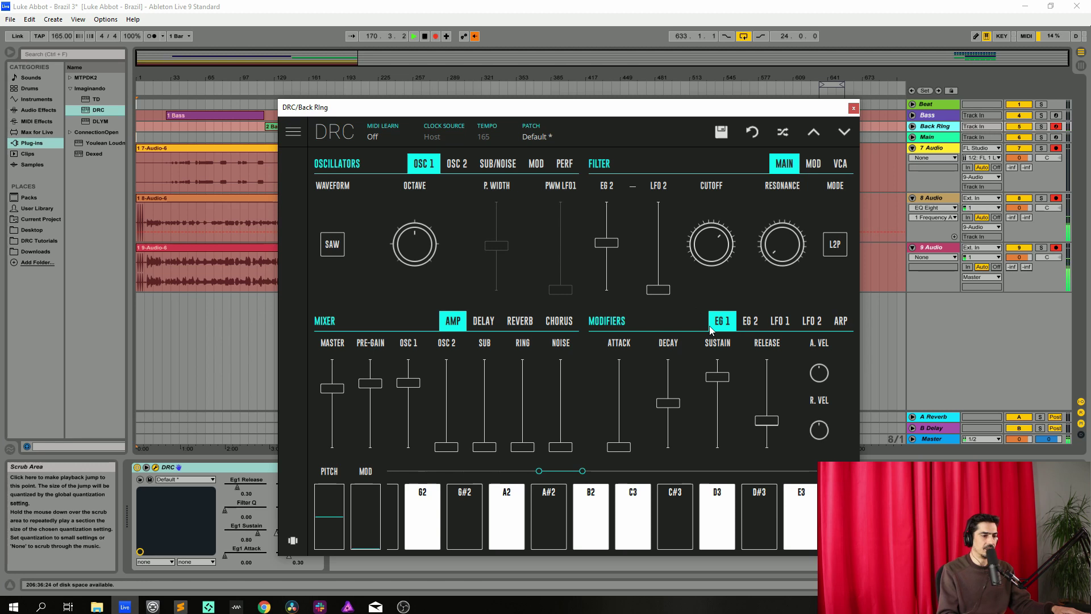
# - Make the EG 1 envelope plucky with a shorter decay, zero sustain and a release of 0.14
pyautogui.moveTo(674, 407); pyautogui.dragTo(672, 428)
pyautogui.moveTo(716, 404); pyautogui.dragTo(717, 455)
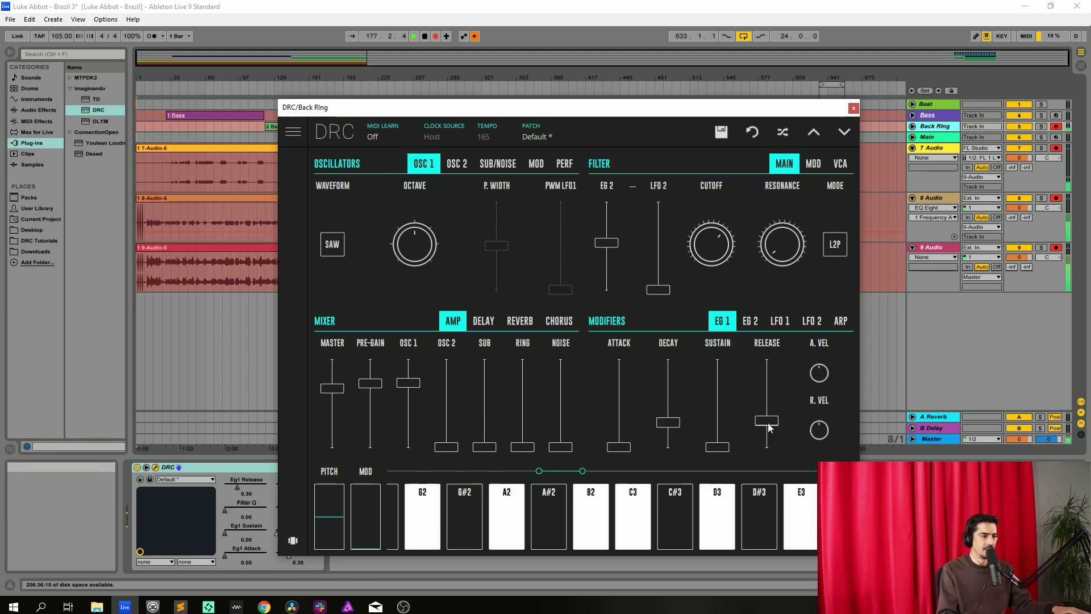
pyautogui.moveTo(770, 430); pyautogui.dragTo(765, 440)
# - Set EG 2's sustain to zero and lengthen its decay slightly
pyautogui.click(752, 322)
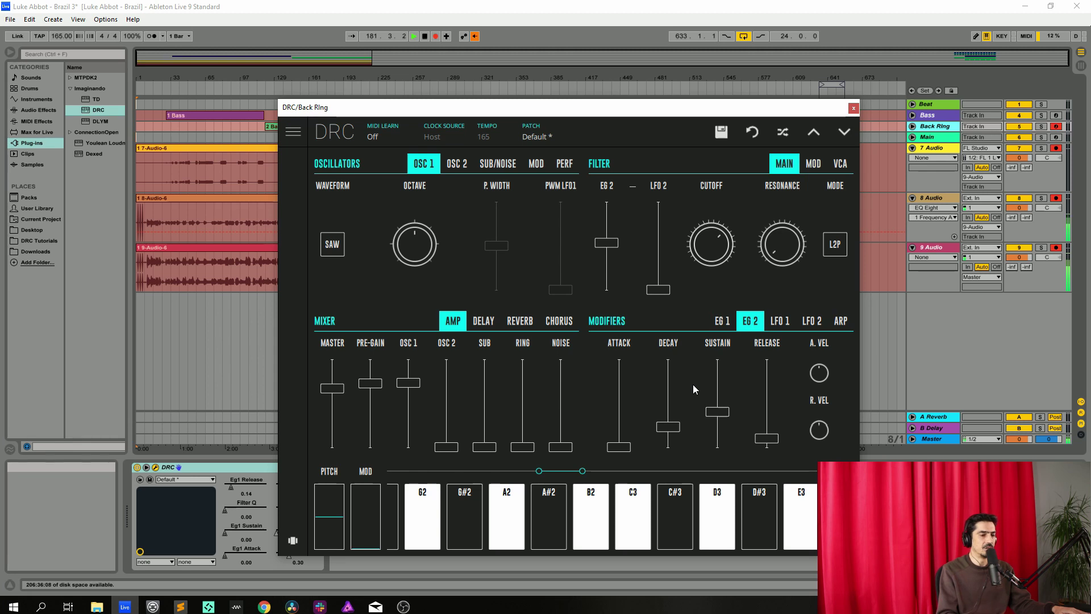
pyautogui.moveTo(717, 419); pyautogui.dragTo(712, 483)
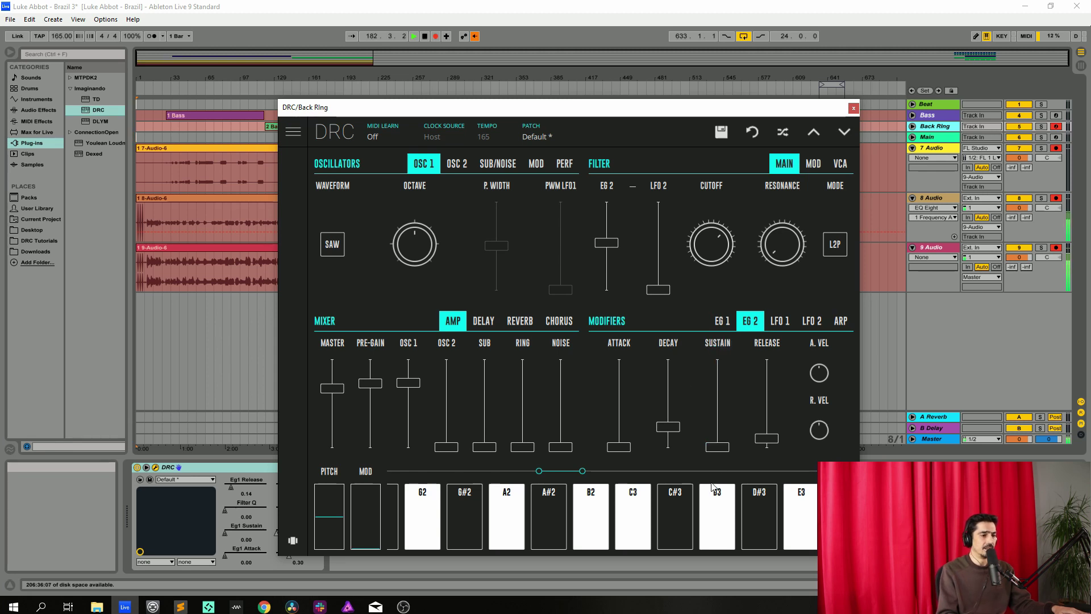
pyautogui.click(717, 447)
pyautogui.moveTo(668, 431); pyautogui.dragTo(671, 424)
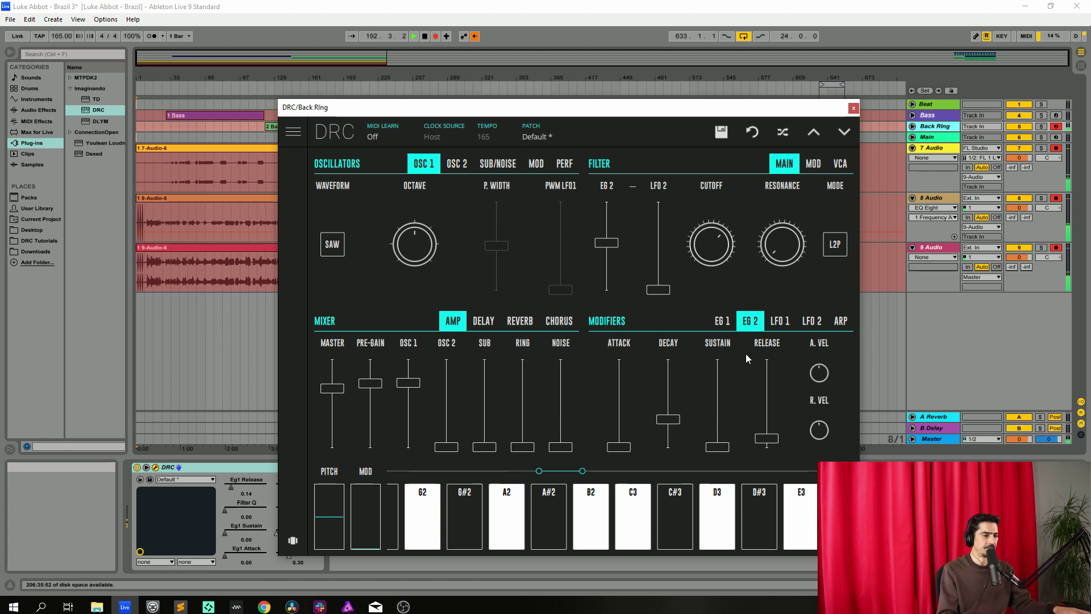
# - Raise the LFO 1 modulation amount applied to oscillators 1 and 2
pyautogui.click(536, 164)
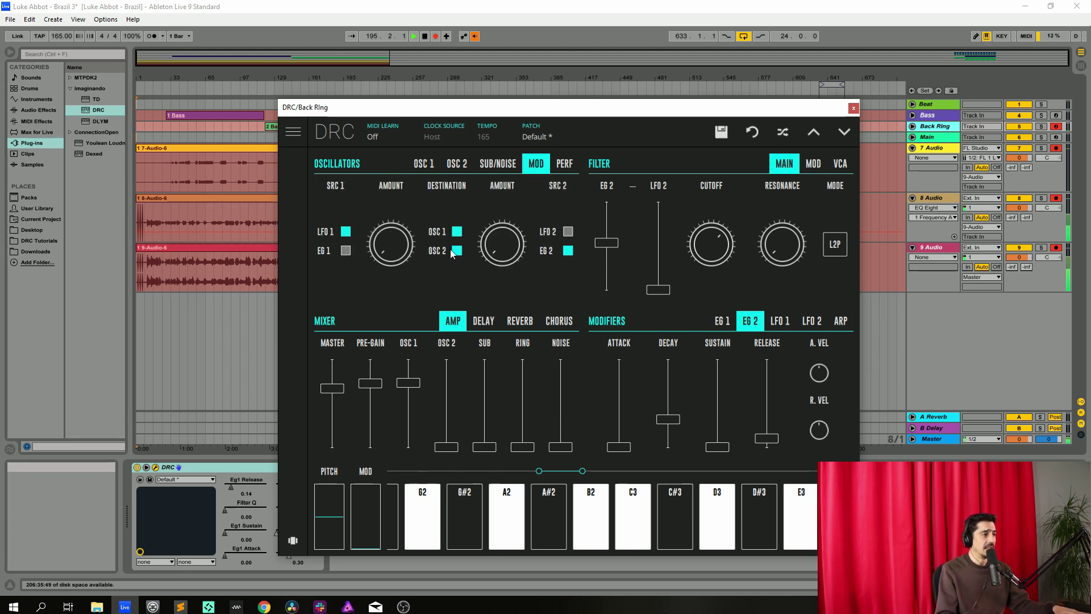
pyautogui.click(390, 247)
pyautogui.moveTo(394, 227); pyautogui.dragTo(416, 181)
# - Slow LFO 1's rate down to near its minimum for the Back Ring patch
pyautogui.click(781, 322)
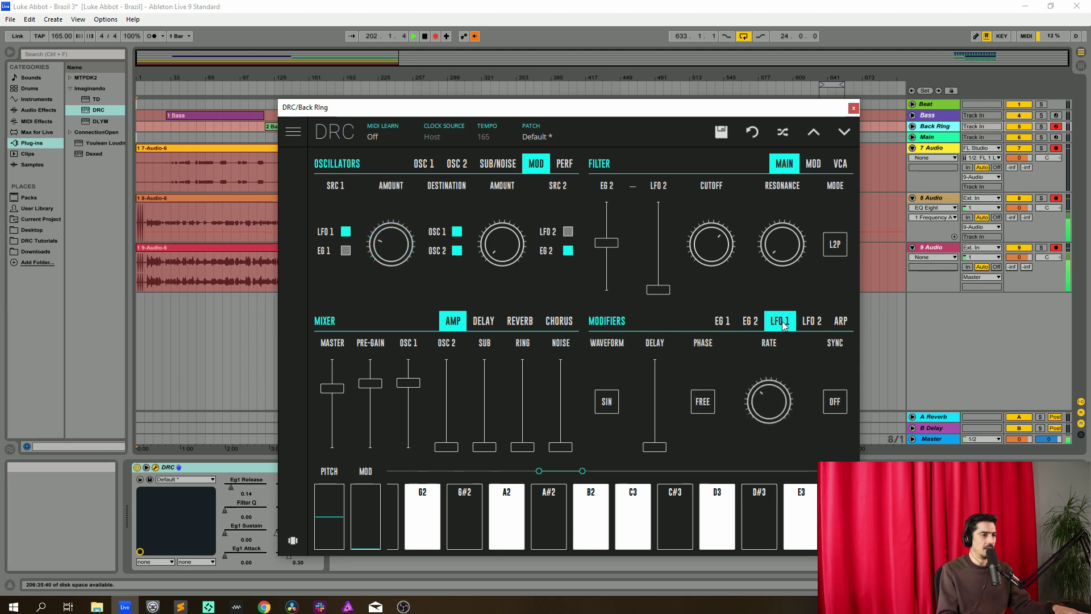
pyautogui.moveTo(772, 398); pyautogui.dragTo(776, 462)
pyautogui.moveTo(772, 402); pyautogui.dragTo(765, 419)
pyautogui.click(772, 404)
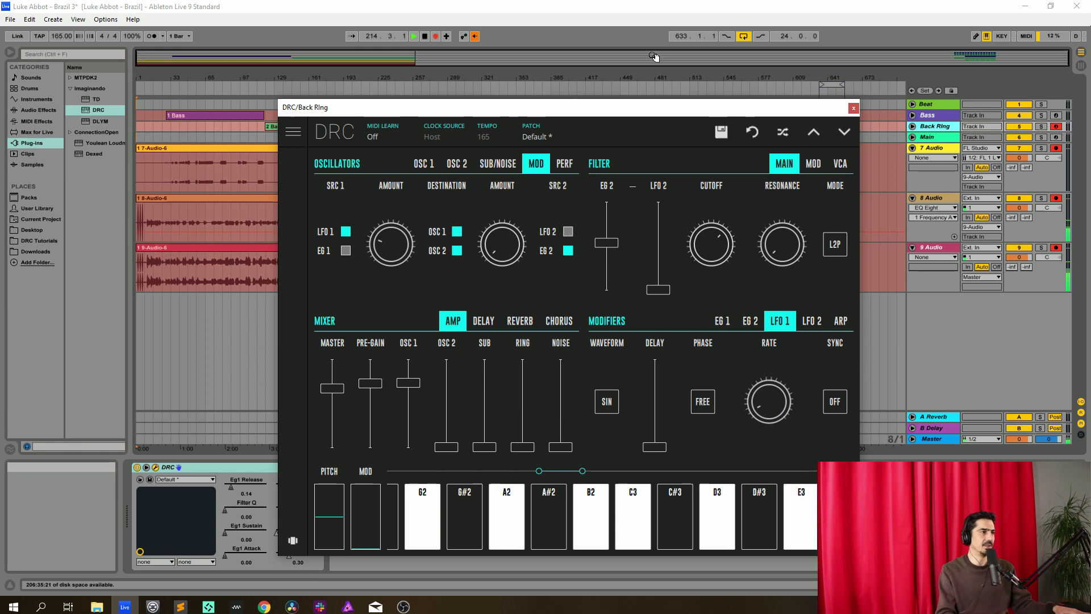
# - Set up the Back Ring delay synced to 1/4T, with feedback about a third, high spread and amount slightly above half
pyautogui.moveTo(581, 111); pyautogui.dragTo(570, 74)
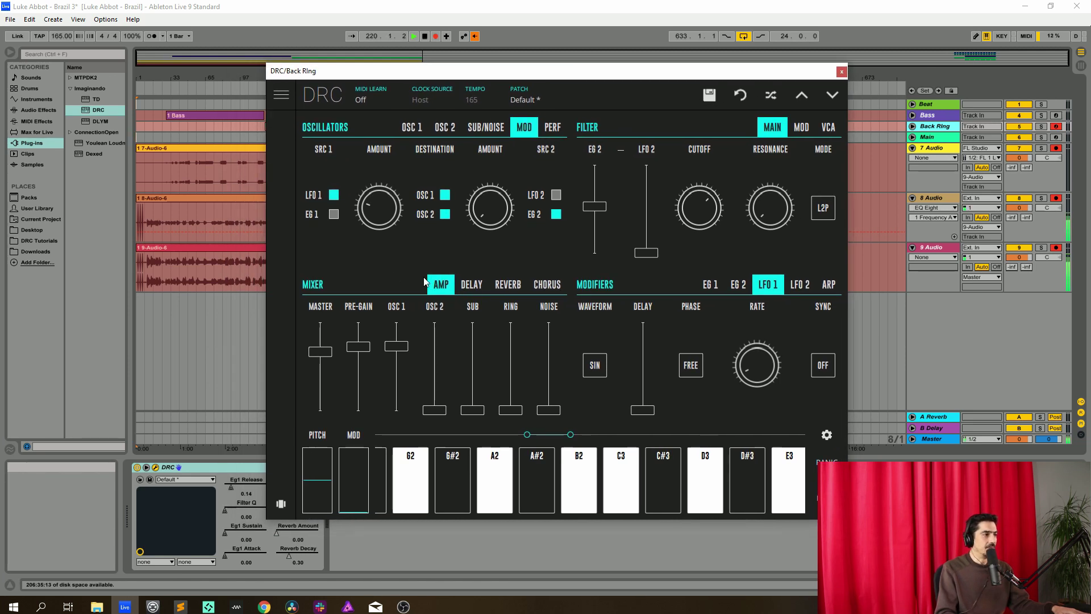
pyautogui.click(471, 285)
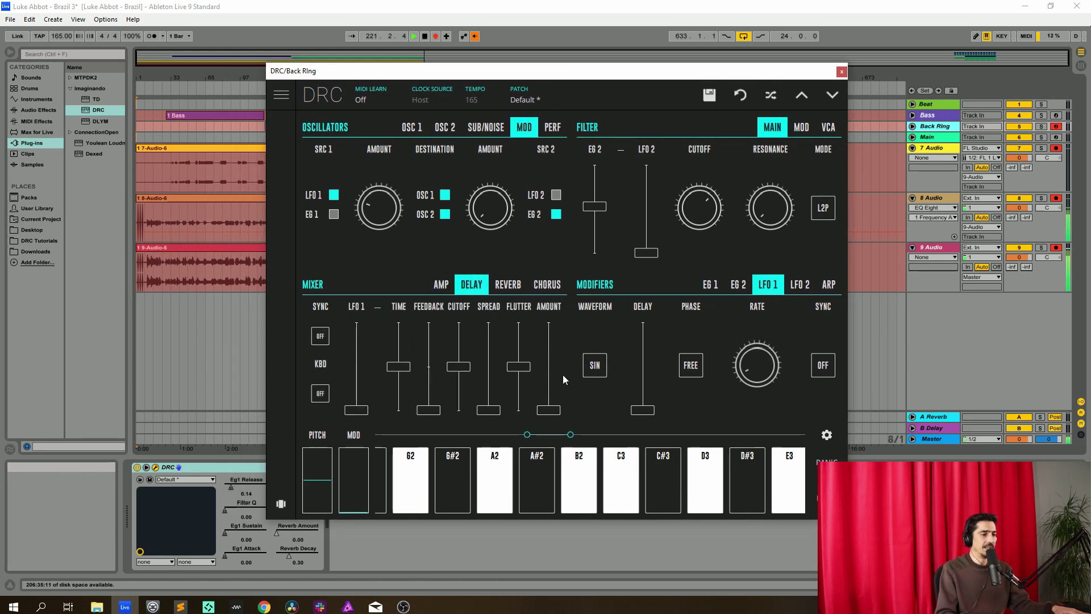
pyautogui.click(320, 336)
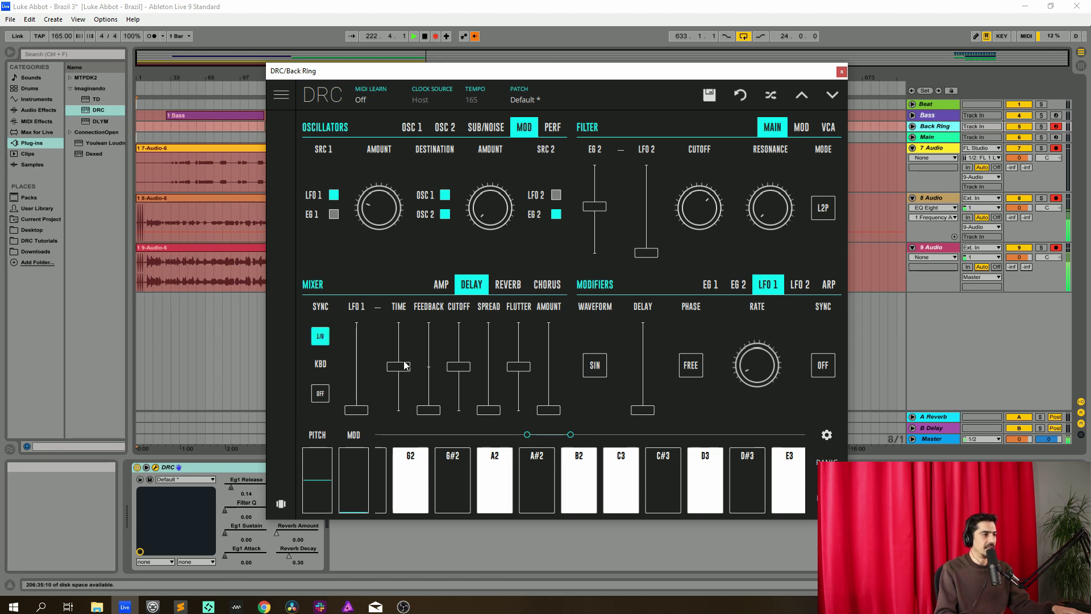
pyautogui.moveTo(402, 371)
pyautogui.mouseDown()
pyautogui.moveTo(401, 388)
pyautogui.moveTo(401, 360)
pyautogui.mouseUp()
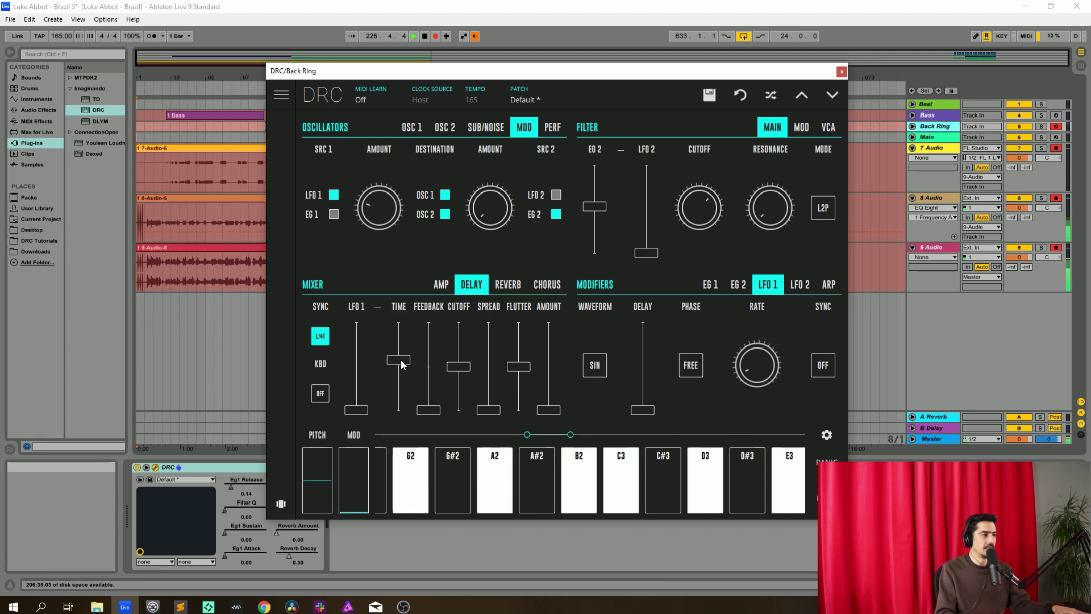
pyautogui.click(430, 393)
pyautogui.moveTo(430, 396); pyautogui.dragTo(457, 382)
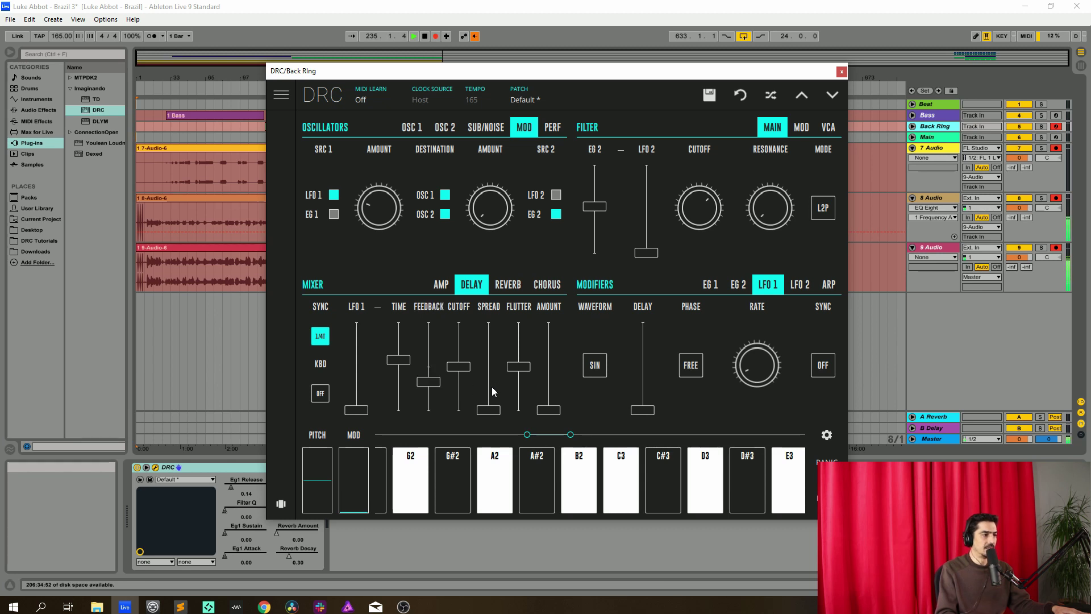
pyautogui.moveTo(492, 386); pyautogui.dragTo(501, 342)
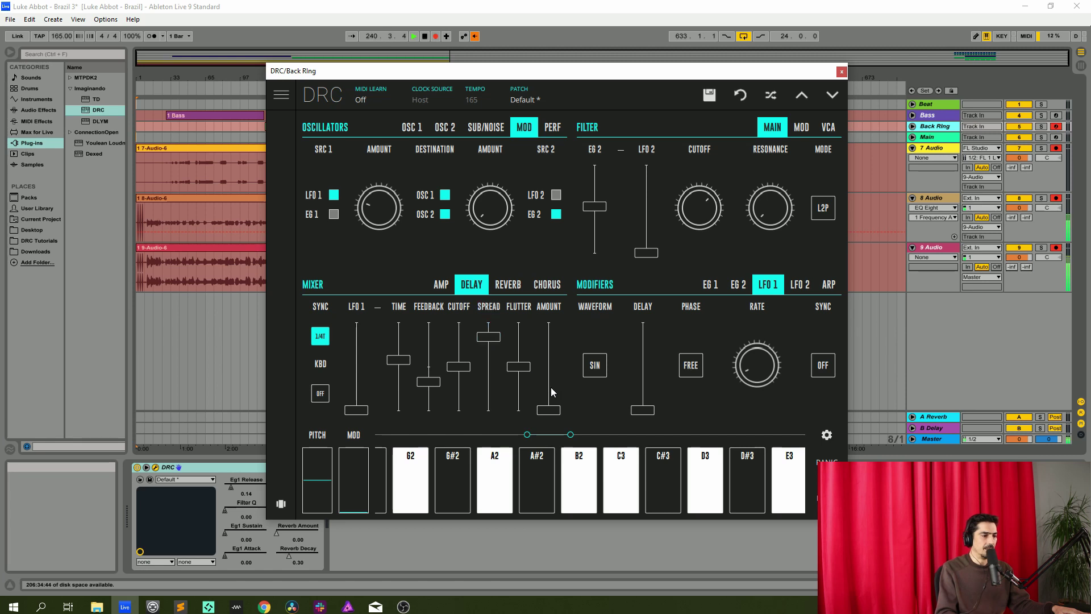
pyautogui.moveTo(551, 388); pyautogui.dragTo(561, 362)
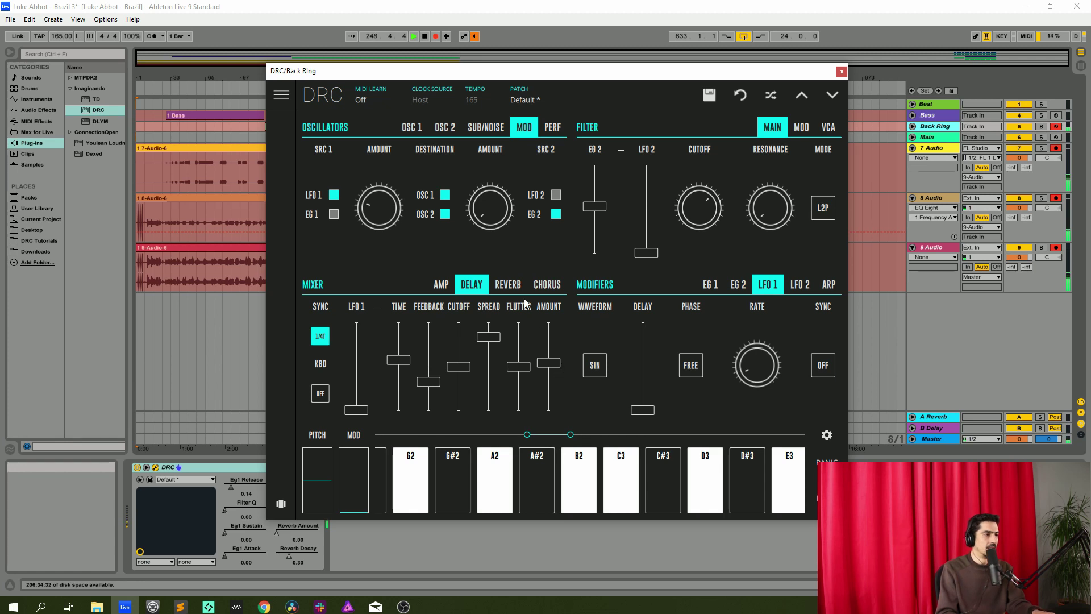
# - Set the Back Ring reverb's decay to 0.71 and its amount to 0.51, and close the synth window
pyautogui.click(508, 286)
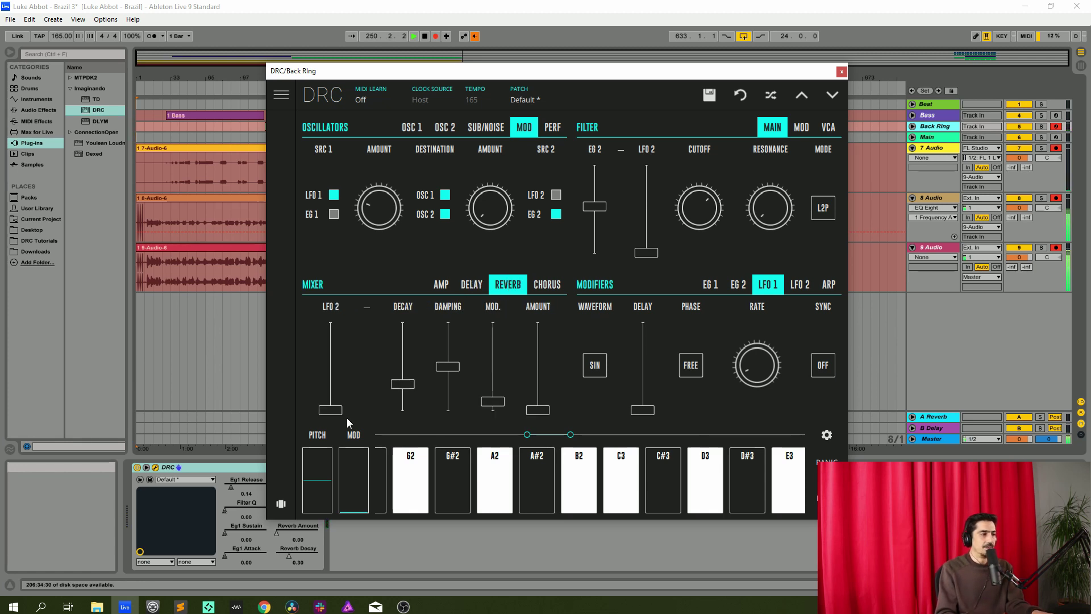
pyautogui.moveTo(407, 370); pyautogui.dragTo(421, 348)
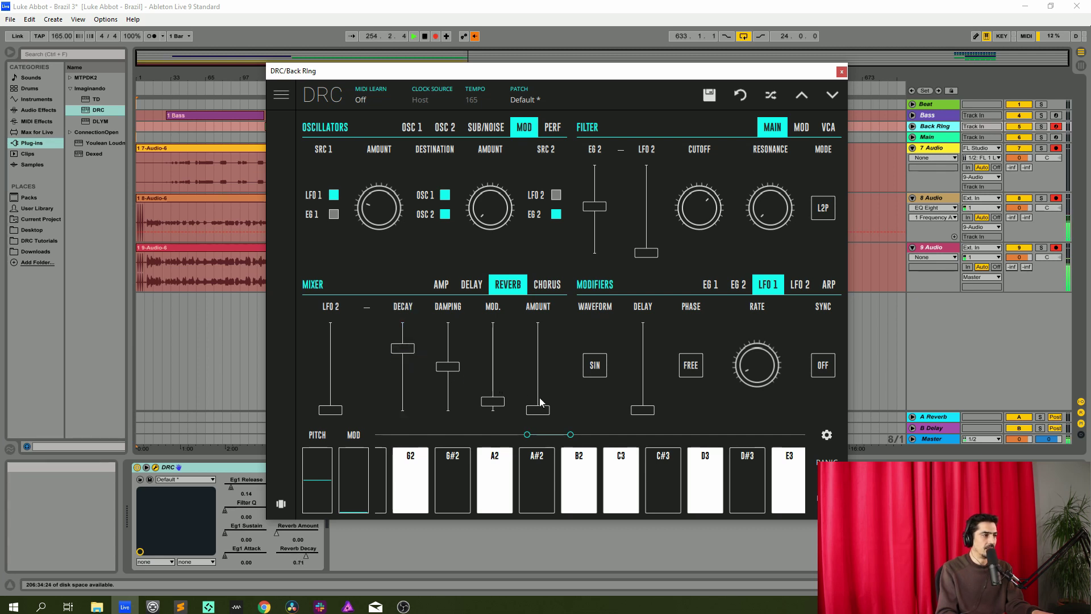
pyautogui.moveTo(544, 405); pyautogui.dragTo(564, 370)
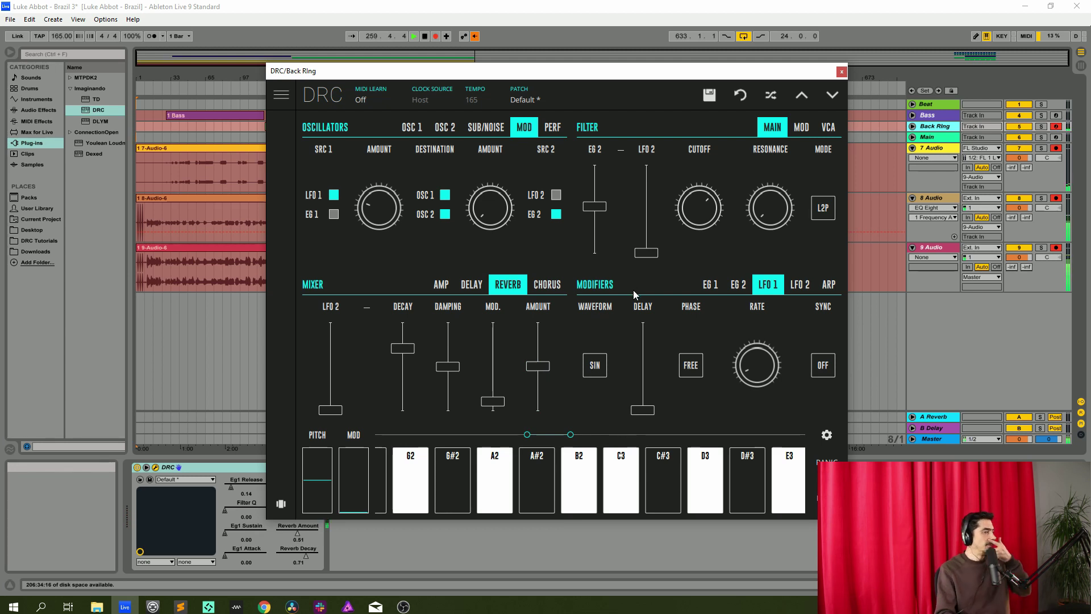
pyautogui.click(841, 72)
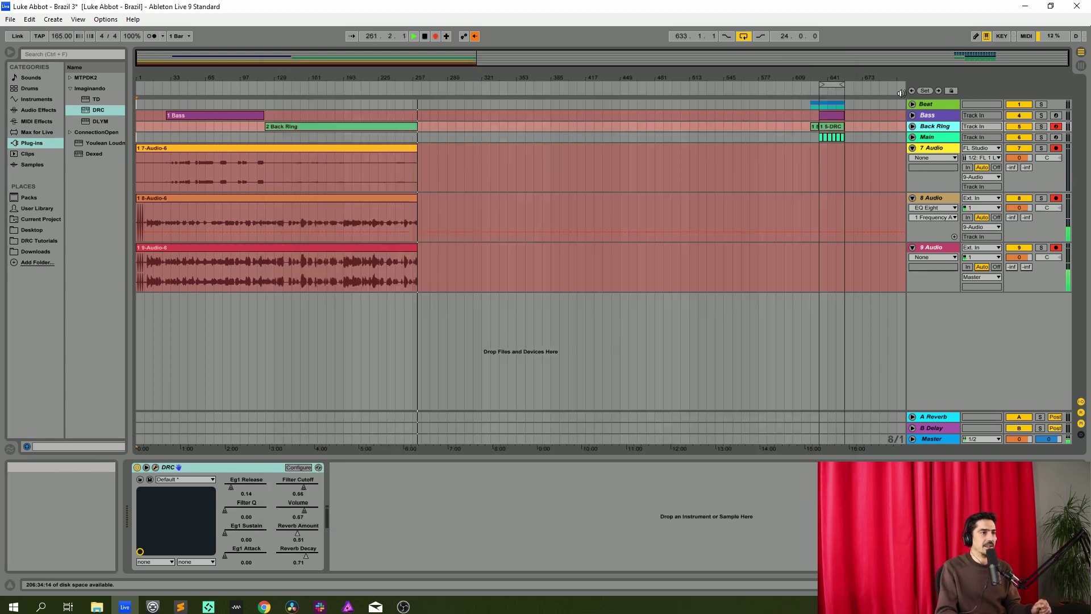
# - Arm the Main track for recording and open its DRC synth
pyautogui.click(937, 139)
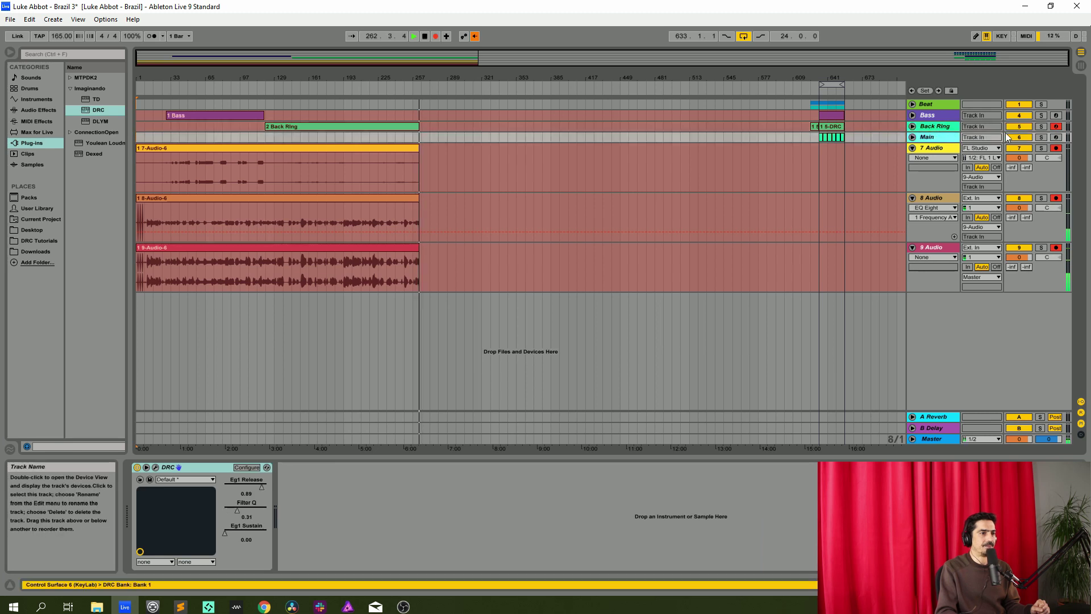
pyautogui.click(1056, 137)
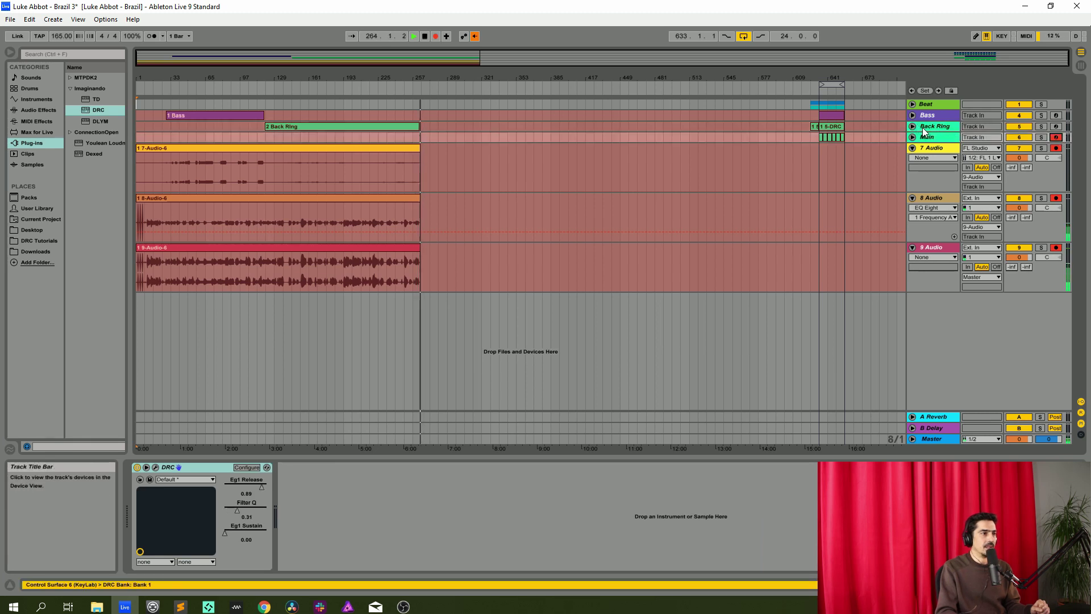
pyautogui.click(156, 467)
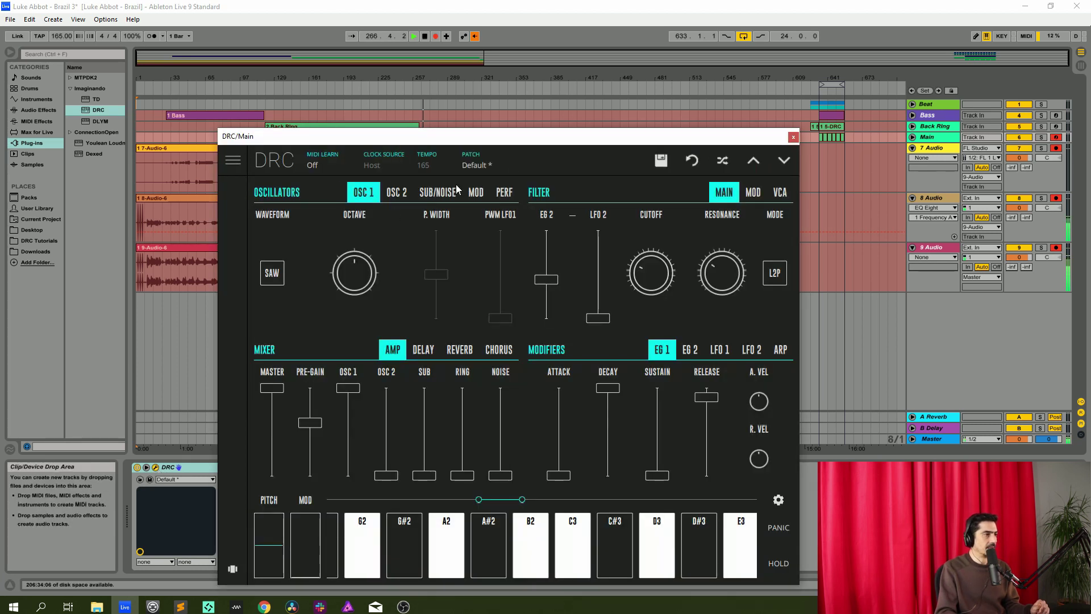
# - Load the Default patch from the Factory bank on the Main synth
pyautogui.click(505, 161)
pyautogui.scroll(10, 459, 272)
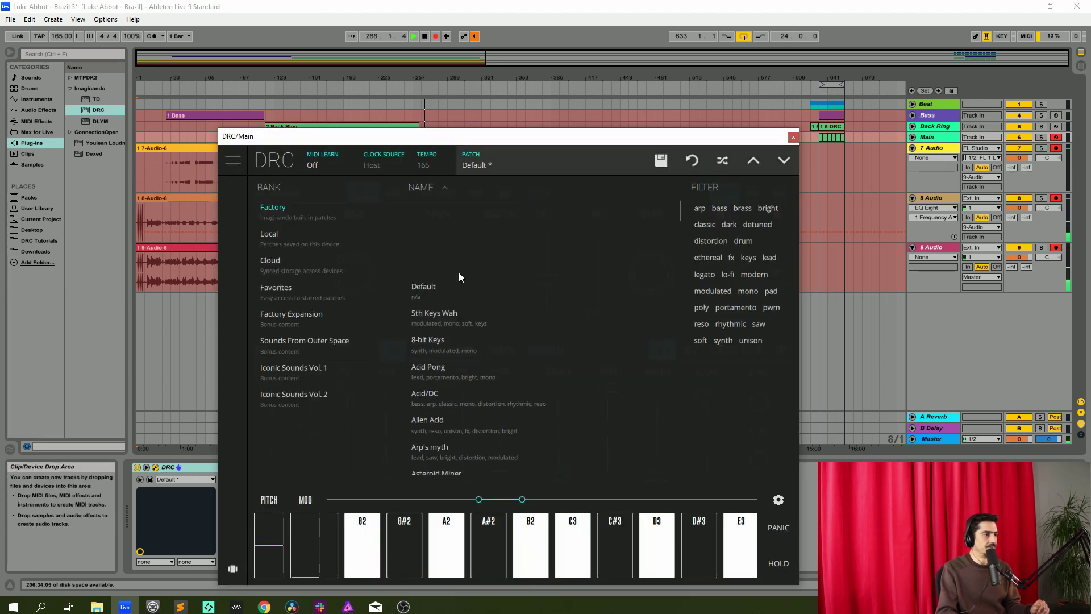
pyautogui.click(439, 216)
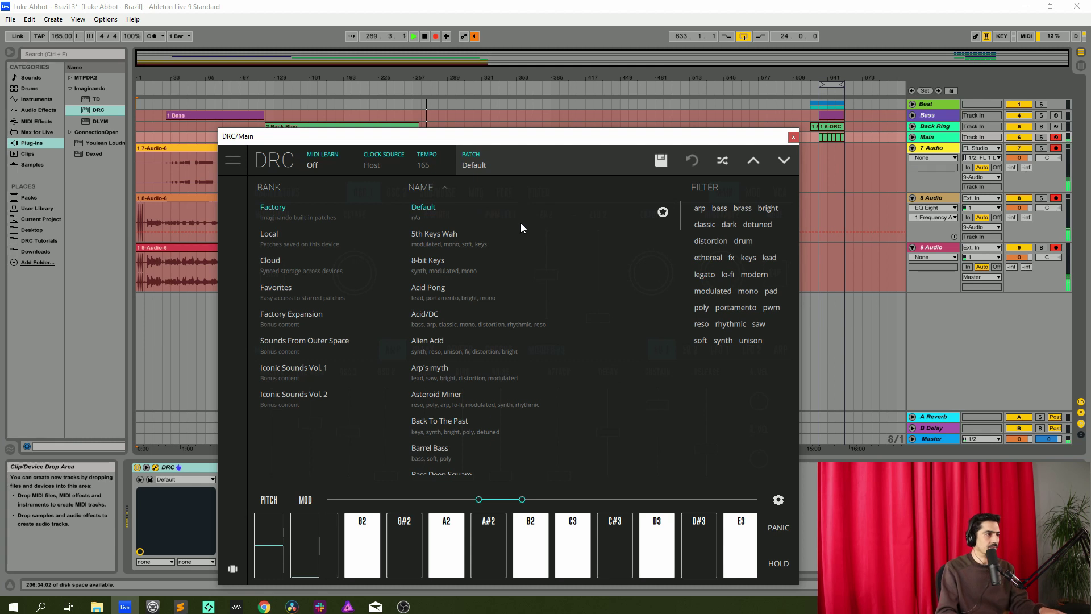
pyautogui.click(501, 161)
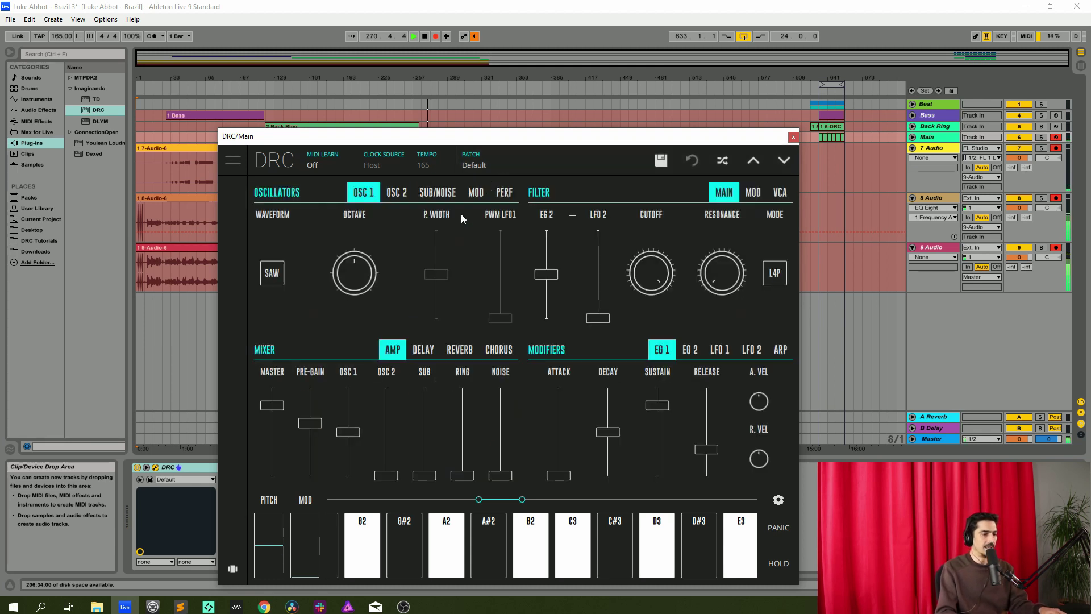
# - Raise the master and oscillator 1 levels to maximum, keeping the pre-gain slightly above halfway
pyautogui.moveTo(274, 410); pyautogui.dragTo(272, 387)
pyautogui.moveTo(347, 432); pyautogui.dragTo(350, 335)
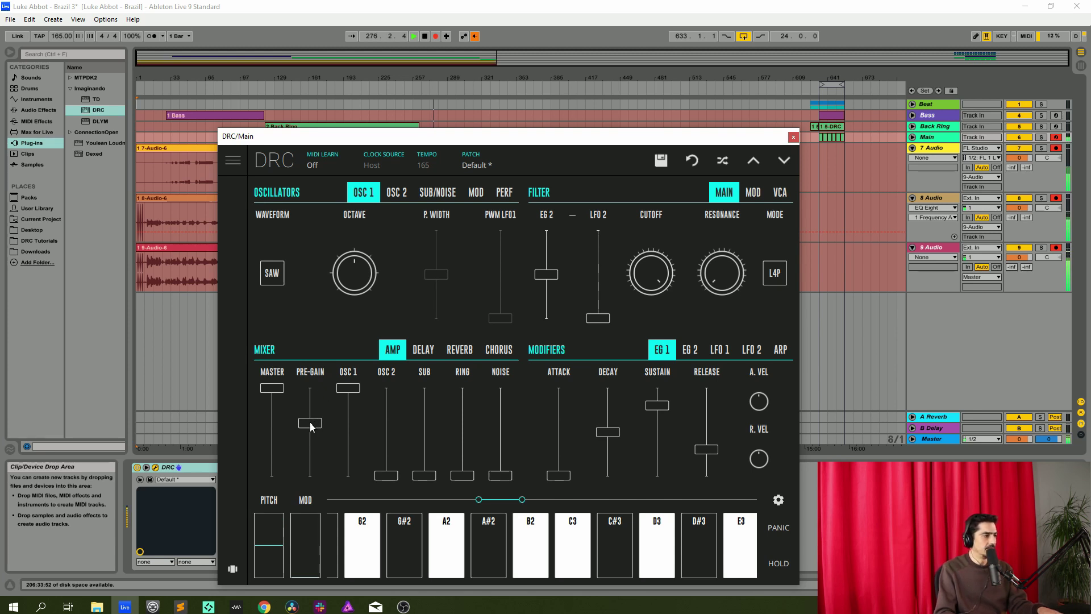
pyautogui.moveTo(311, 423); pyautogui.dragTo(317, 428)
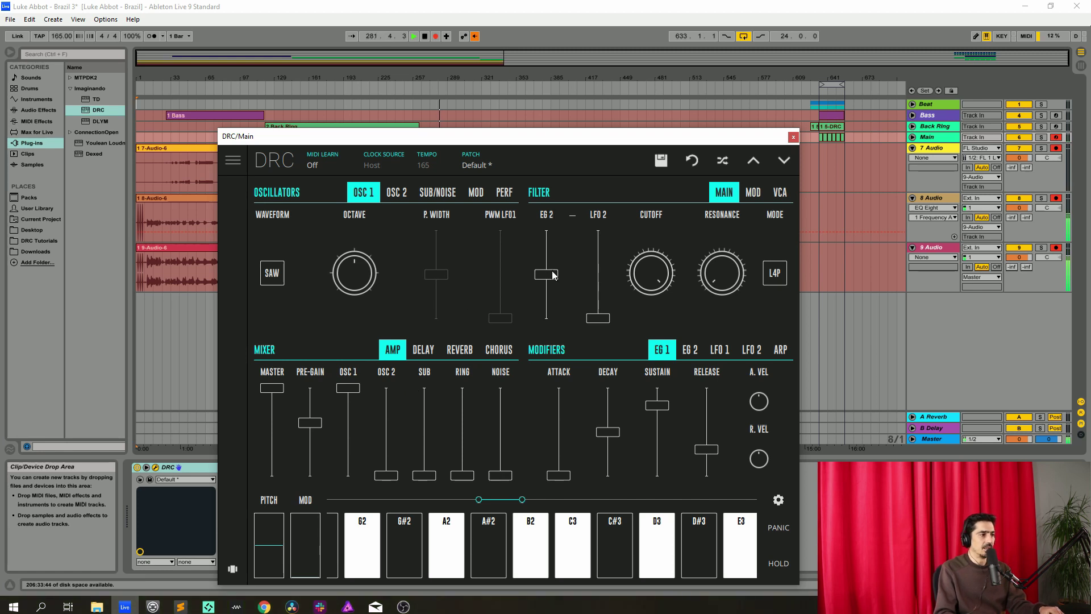
# - Set up the main filter with EG 2 amount slightly below centre, a low cutoff, moderately raised resonance and L2P mode
pyautogui.moveTo(552, 274); pyautogui.dragTo(553, 285)
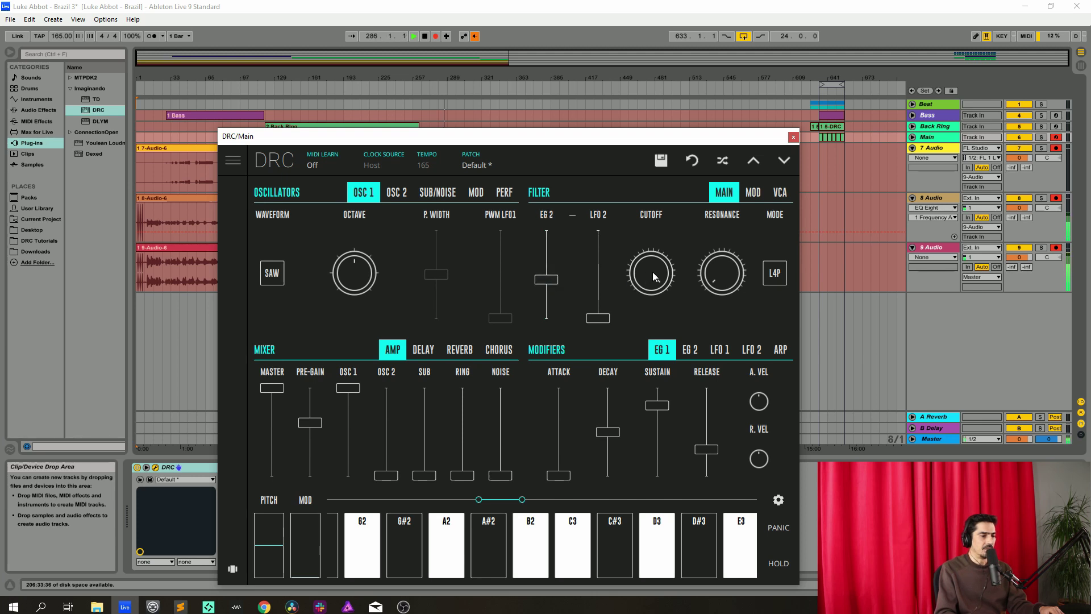
pyautogui.moveTo(652, 272); pyautogui.dragTo(647, 435)
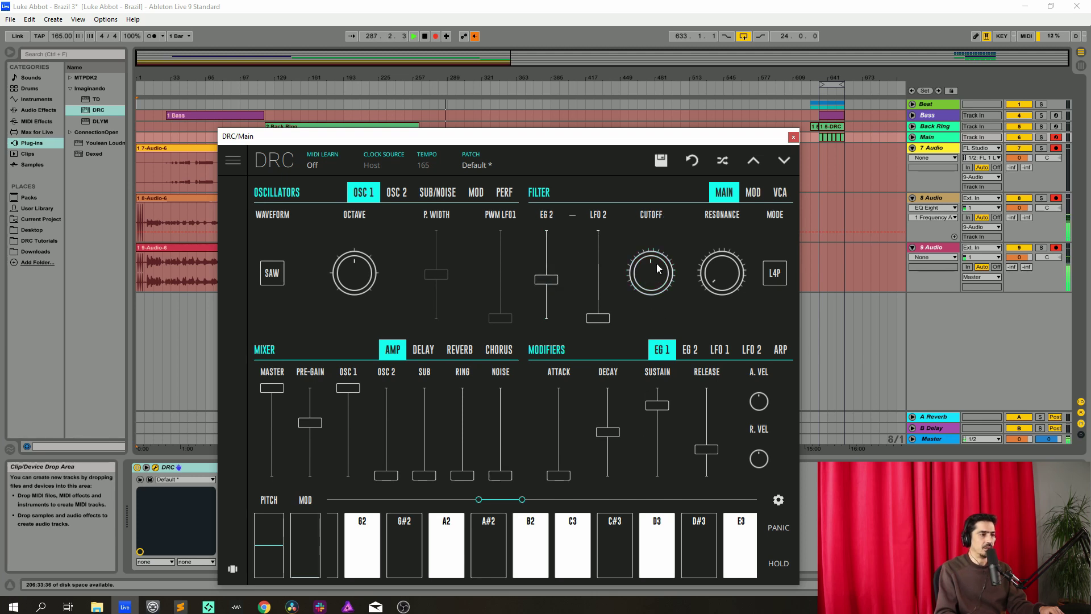
pyautogui.moveTo(656, 264); pyautogui.dragTo(652, 339)
pyautogui.moveTo(722, 274); pyautogui.dragTo(723, 266)
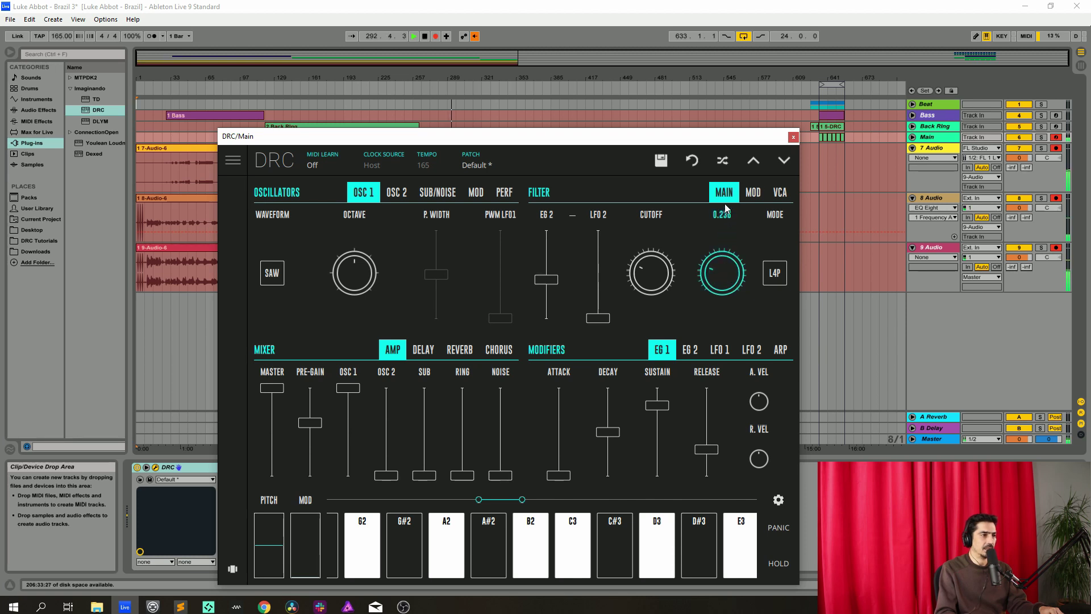
pyautogui.moveTo(725, 204); pyautogui.dragTo(728, 192)
pyautogui.click(774, 275)
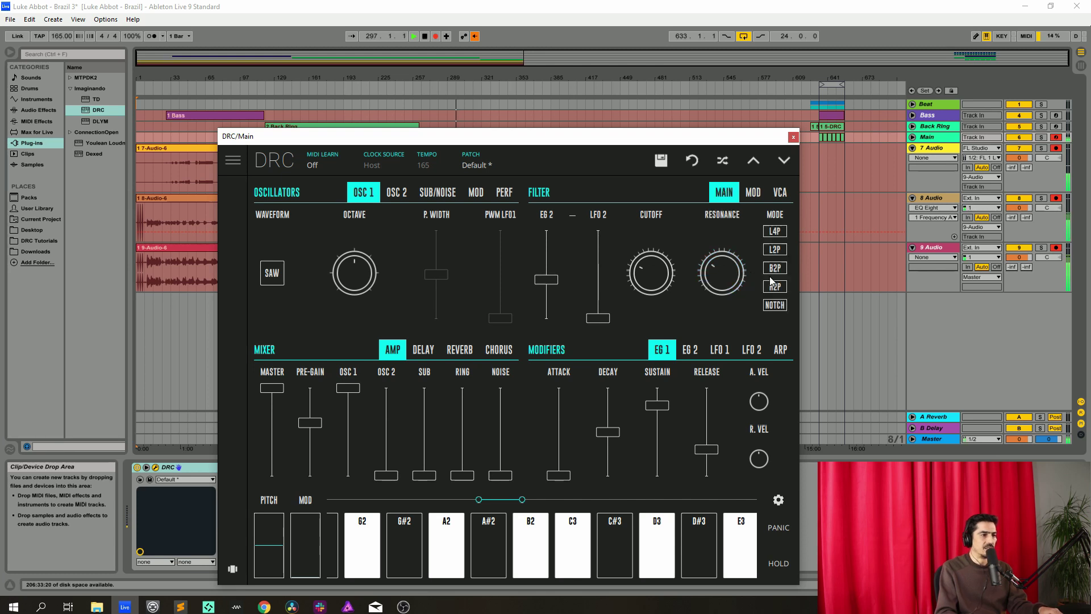
pyautogui.click(775, 250)
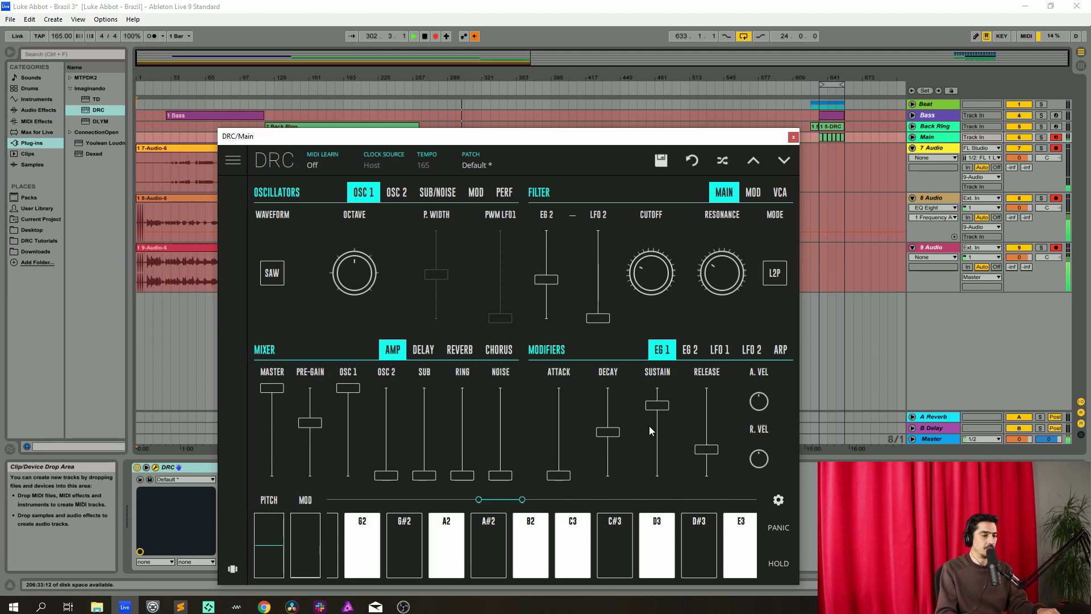
# - Shape EG 1 with zero sustain, maximum decay and a release of about 0.895
pyautogui.moveTo(659, 406); pyautogui.dragTo(613, 389)
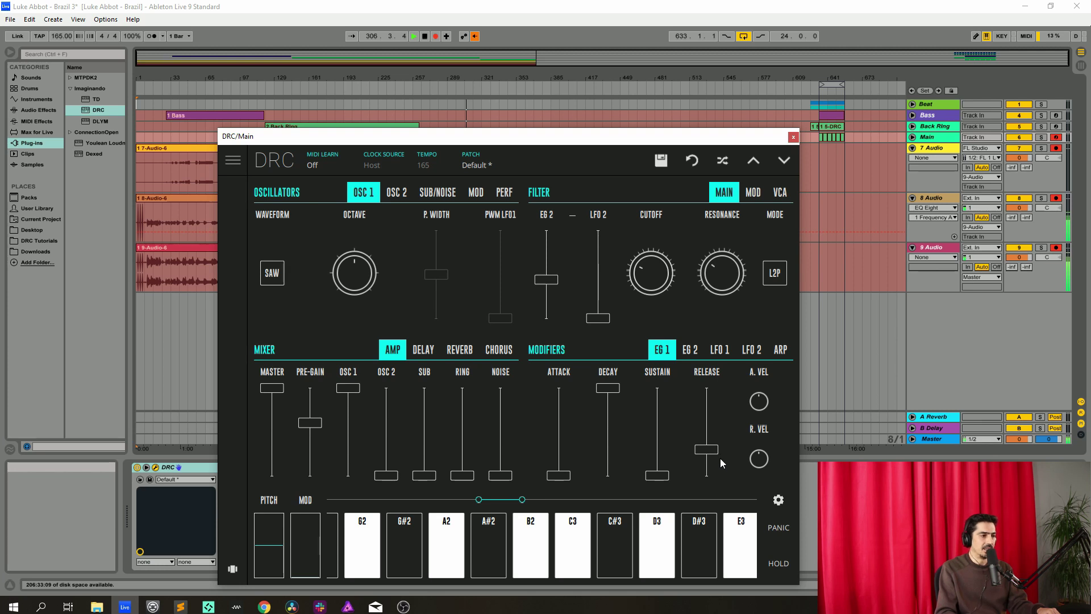
pyautogui.moveTo(712, 449)
pyautogui.moveTo(713, 450); pyautogui.dragTo(724, 398)
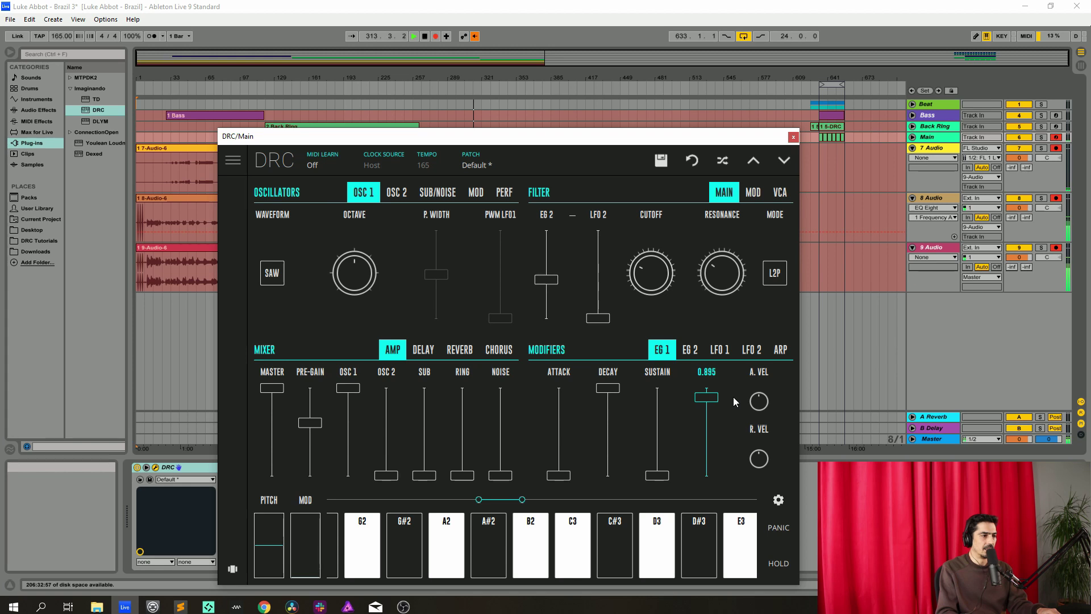
# - Raise EG 2's decay, sustain and release to maximum
pyautogui.click(690, 352)
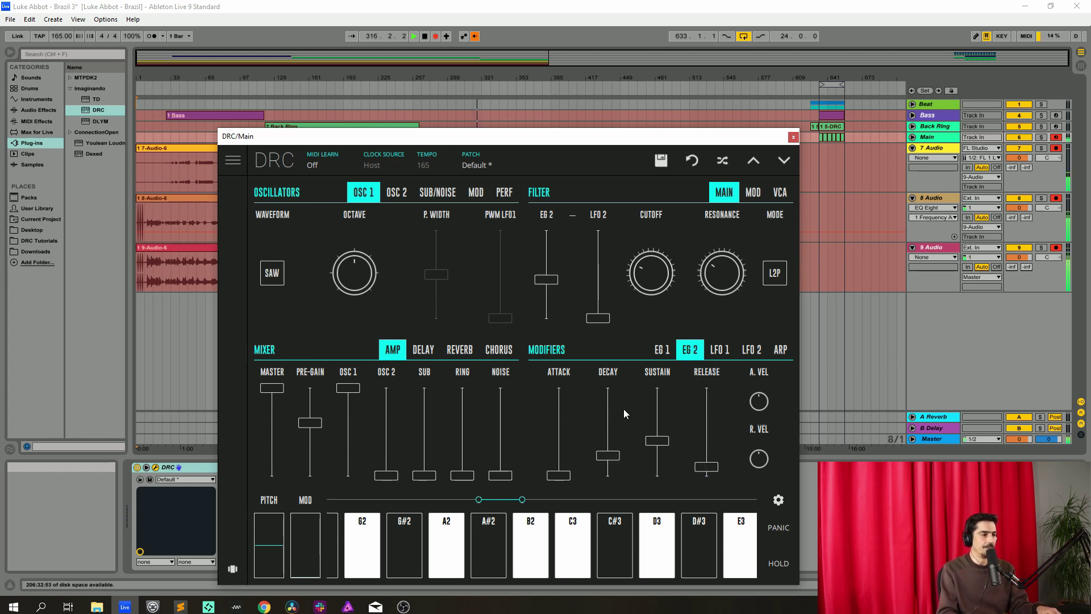
pyautogui.moveTo(612, 418); pyautogui.dragTo(615, 332)
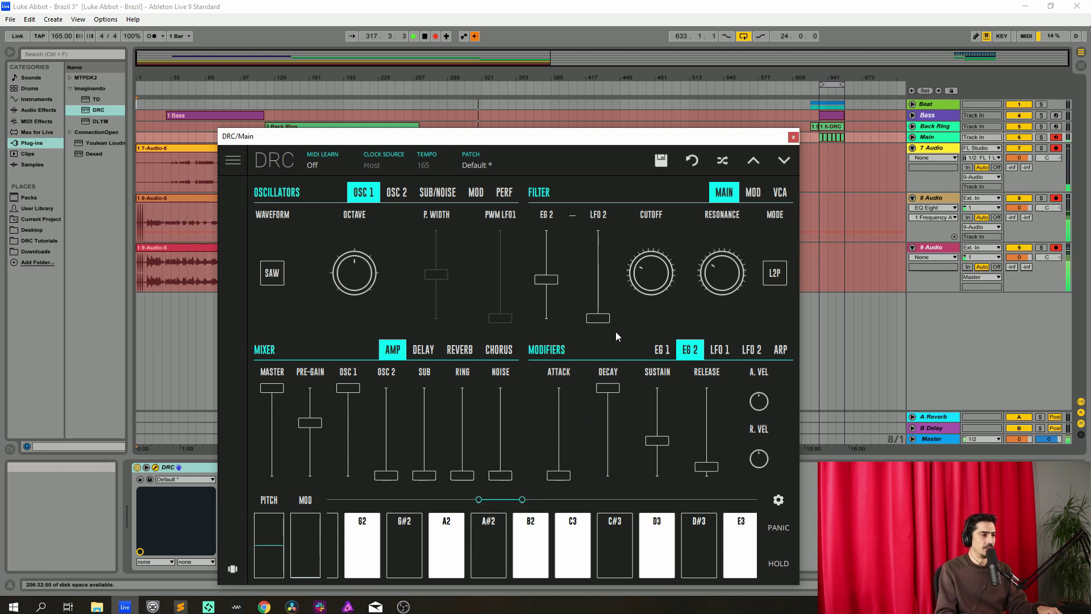
pyautogui.moveTo(651, 408); pyautogui.dragTo(712, 378)
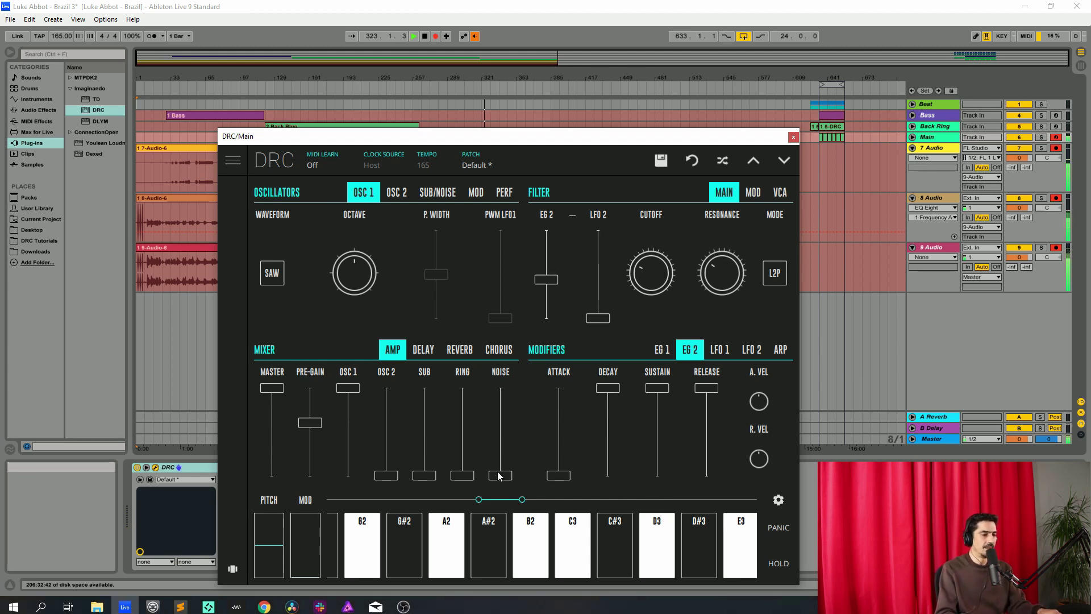
# - Set up the Main delay synced to 1/4T, with feedback about a third, amount slightly above half and flutter below centre
pyautogui.click(423, 351)
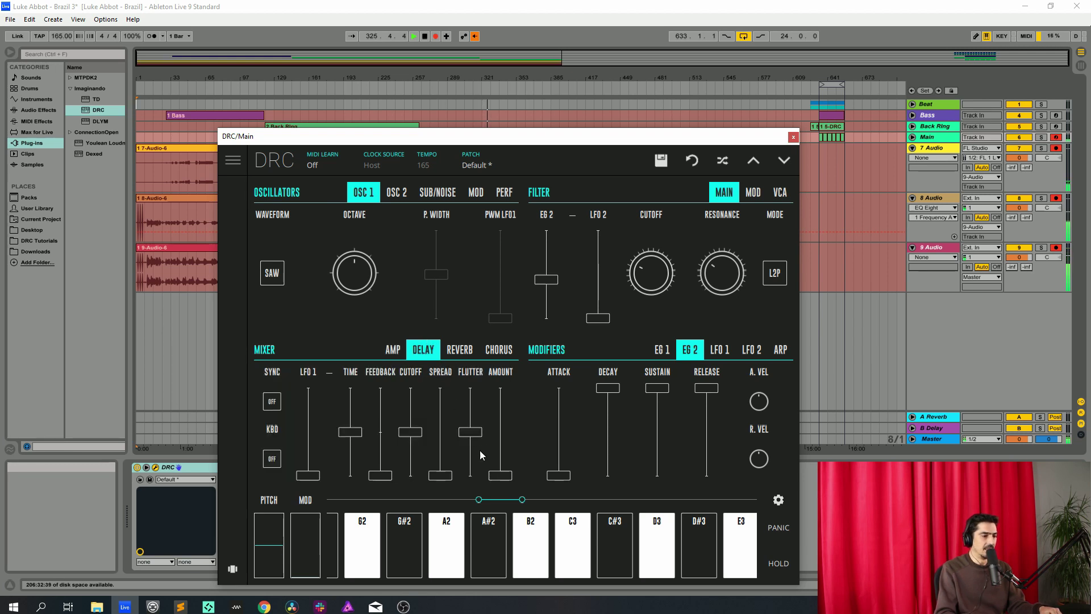
pyautogui.click(273, 405)
pyautogui.moveTo(353, 433); pyautogui.dragTo(408, 448)
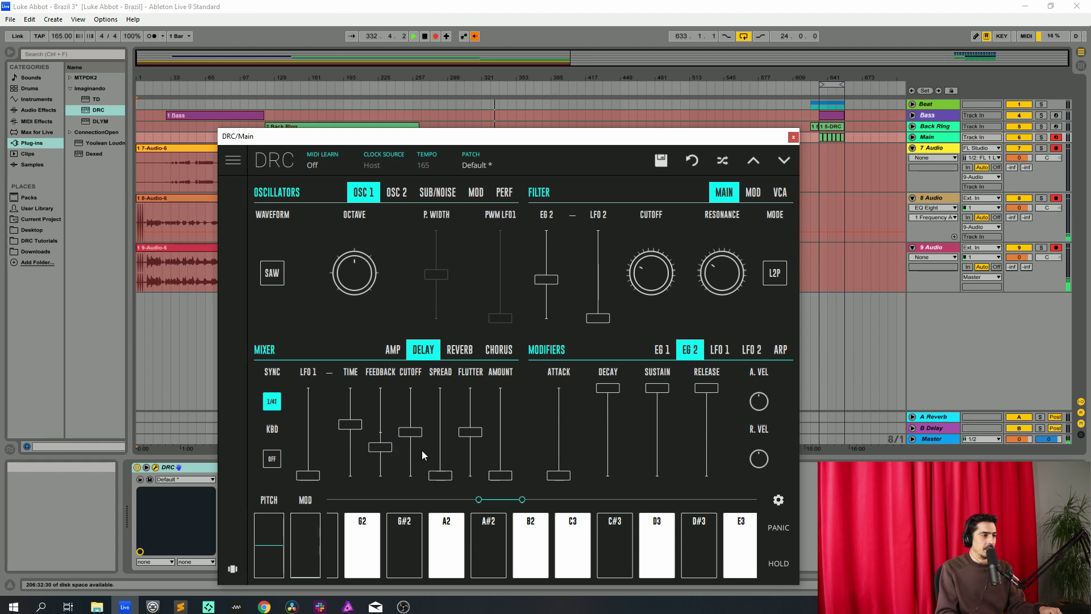
pyautogui.moveTo(504, 456); pyautogui.dragTo(557, 428)
pyautogui.moveTo(474, 462); pyautogui.dragTo(486, 461)
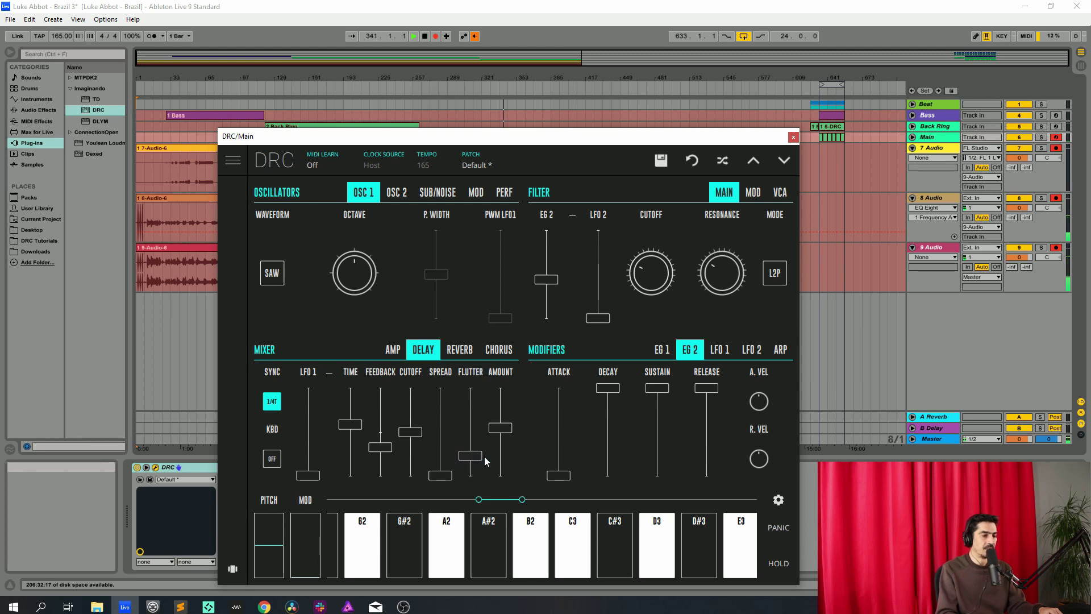
# - Set the Main reverb's decay to about three quarters and its amount to about a third, and close the synth window
pyautogui.click(458, 349)
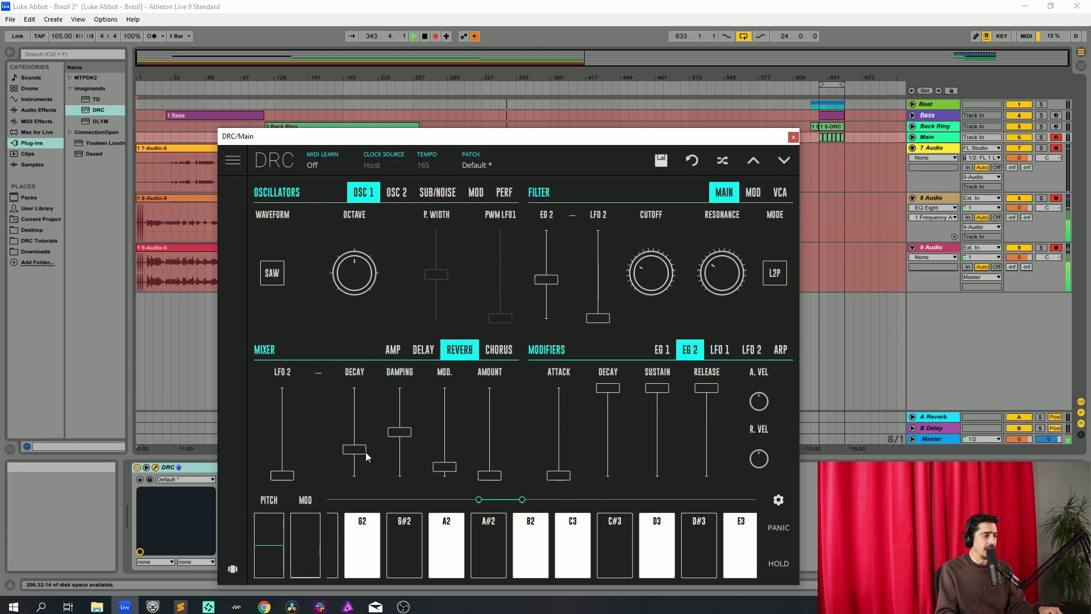
pyautogui.moveTo(357, 449); pyautogui.dragTo(373, 414)
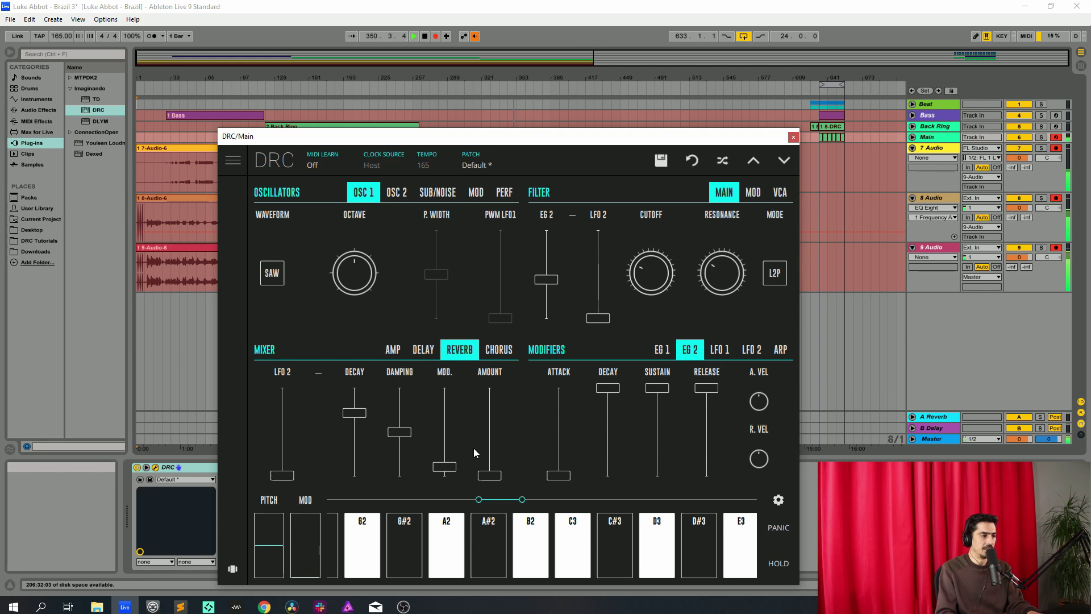
pyautogui.moveTo(484, 454)
pyautogui.mouseDown()
pyautogui.moveTo(500, 448)
pyautogui.moveTo(490, 449)
pyautogui.mouseUp()
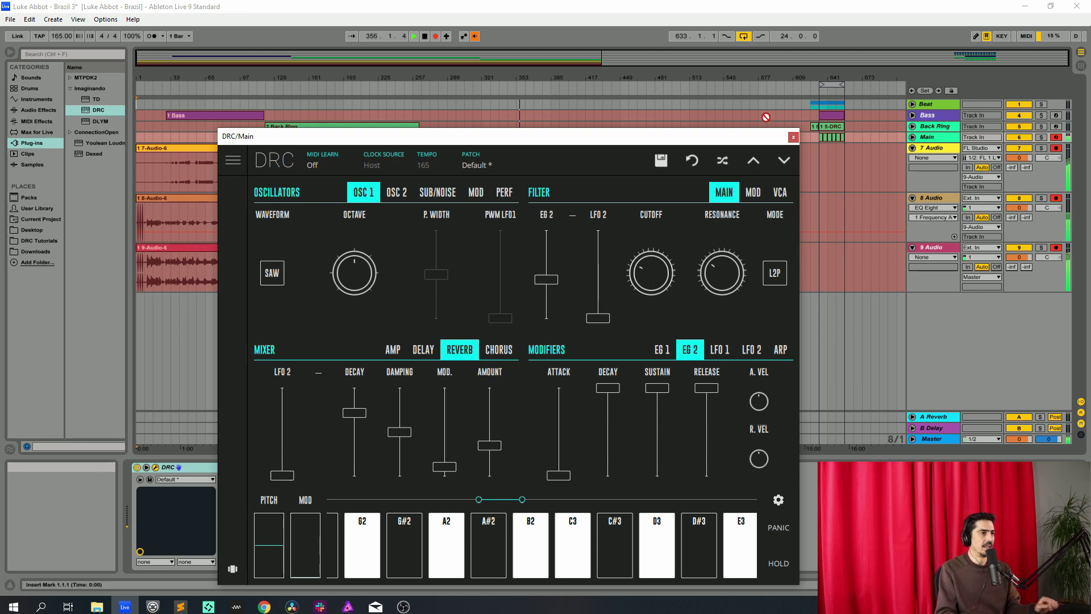
pyautogui.click(792, 137)
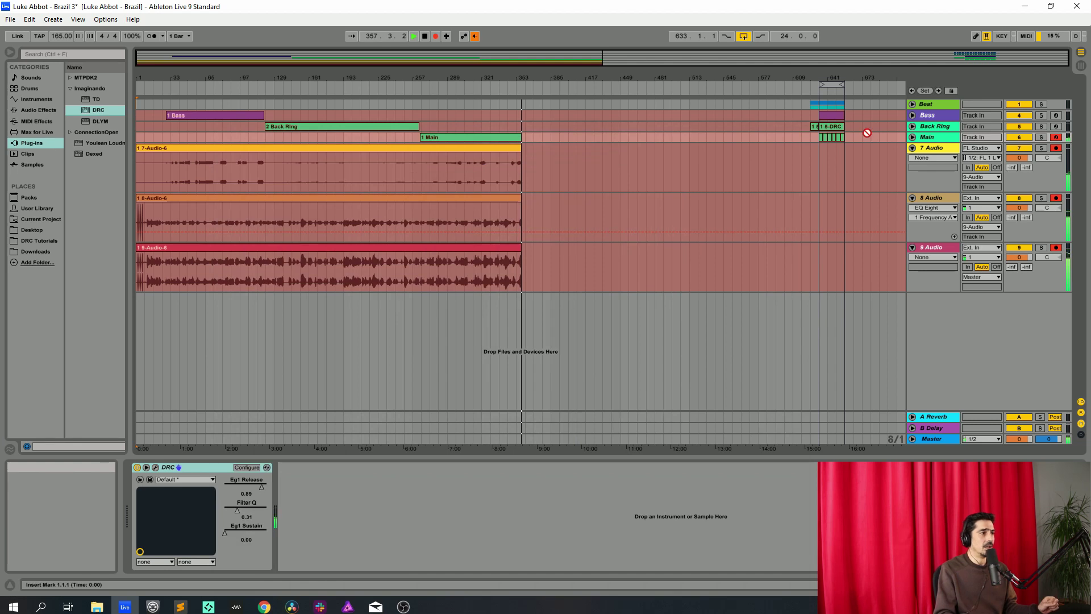
# - Disarm the Main track and re-enable the overridden automation
pyautogui.click(1052, 137)
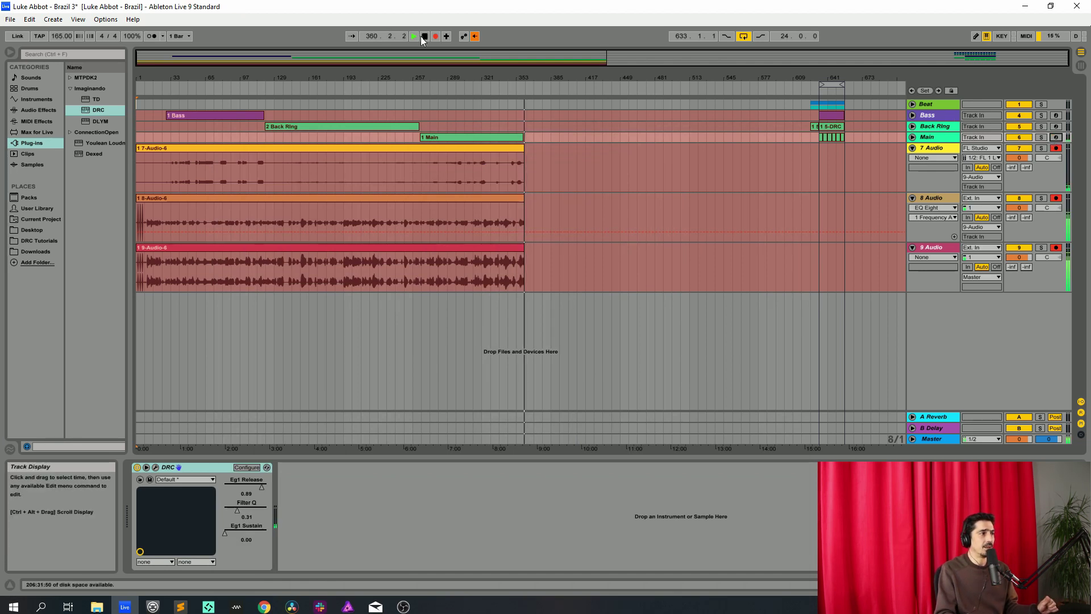
pyautogui.click(475, 37)
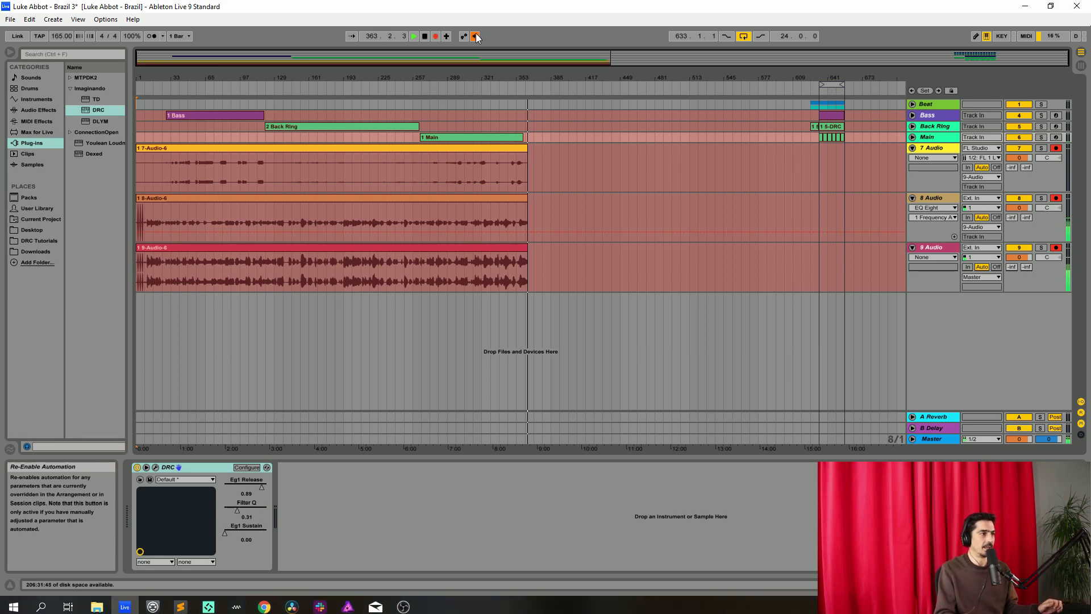
# - With arrangement recording paused, move the looped Beat, Bass, Back Ring and Main section to just after the recorded audio, and resume recording
pyautogui.moveTo(838, 289); pyautogui.dragTo(823, 144)
pyautogui.click(845, 289)
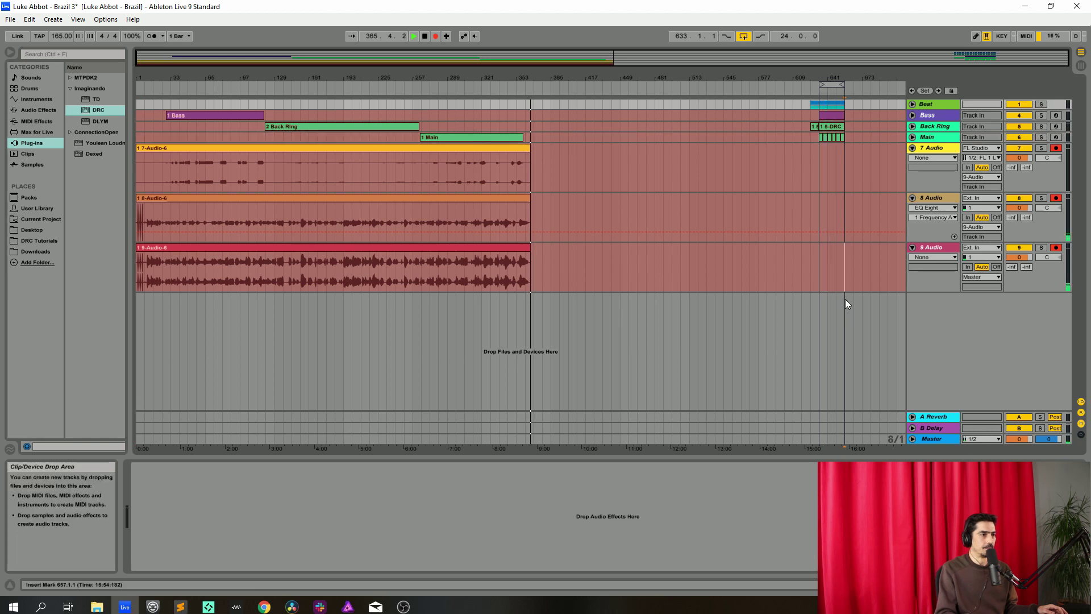
pyautogui.moveTo(844, 290); pyautogui.dragTo(807, 88)
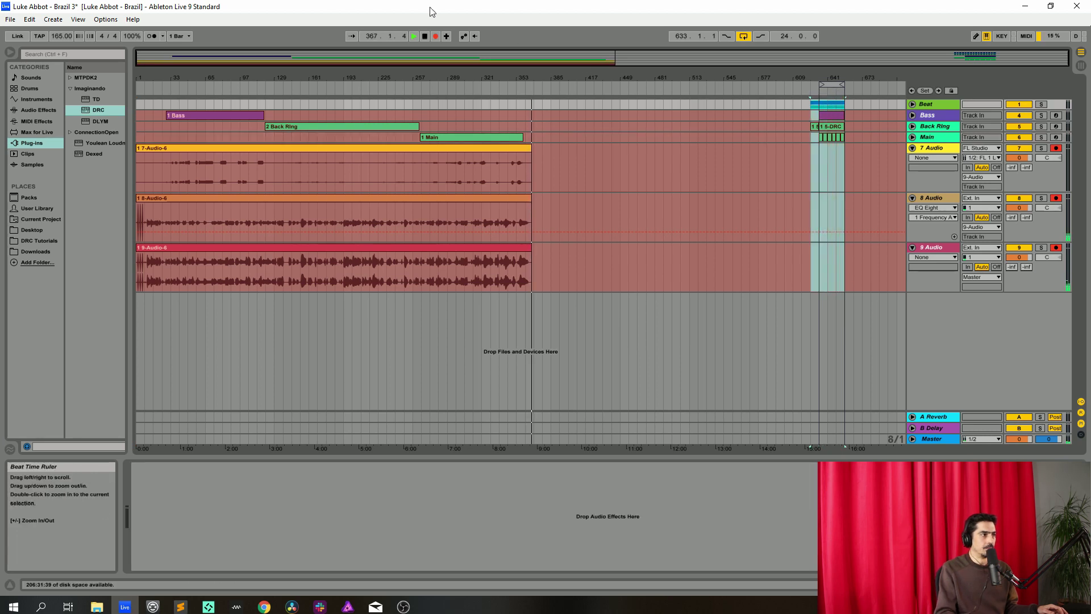
pyautogui.click(436, 36)
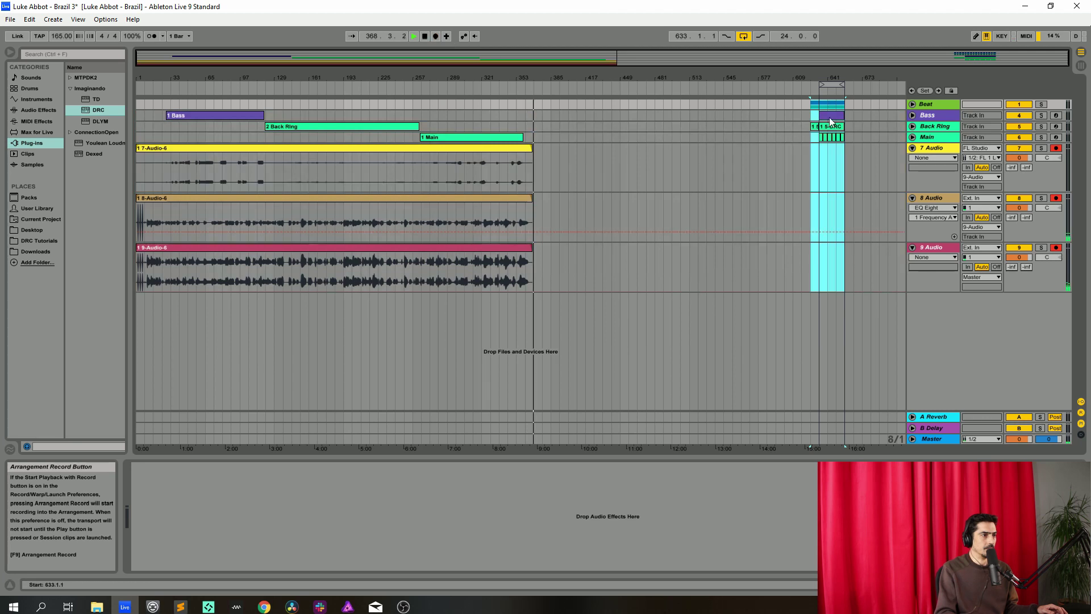
pyautogui.moveTo(829, 117); pyautogui.dragTo(566, 102)
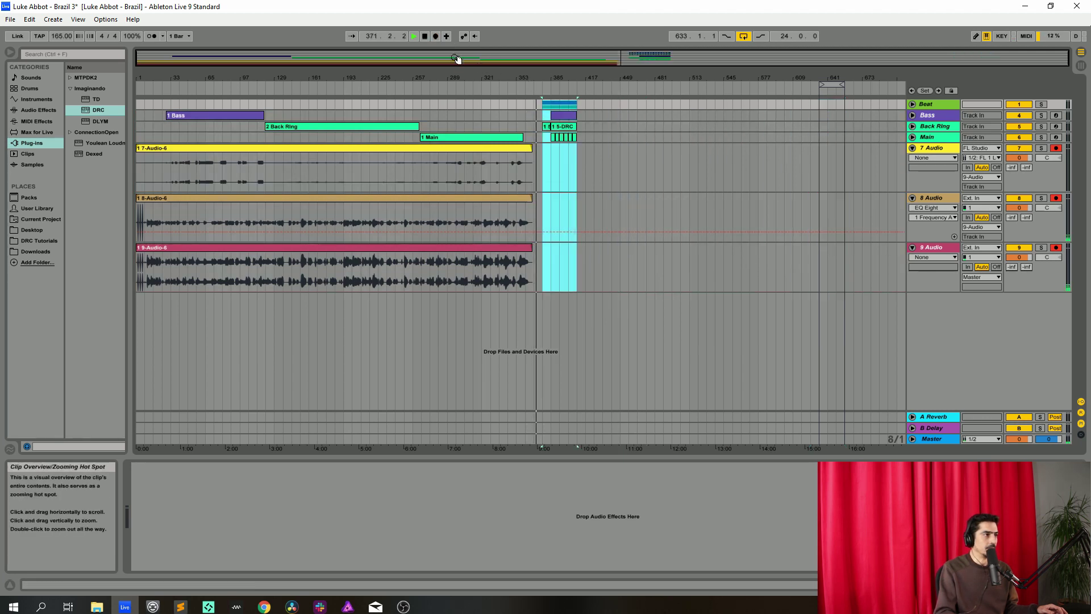
pyautogui.click(436, 36)
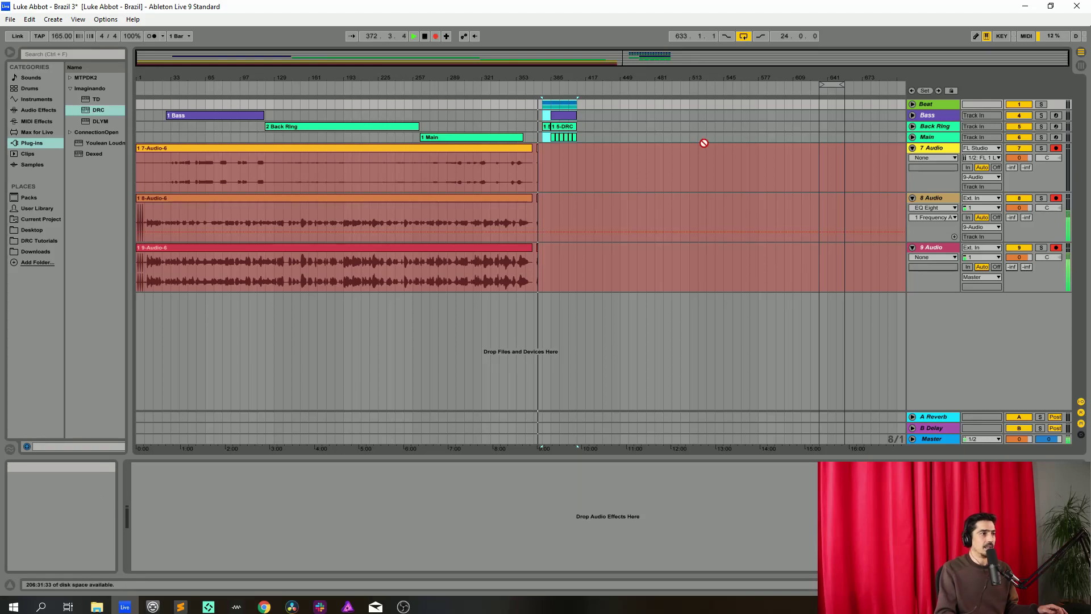